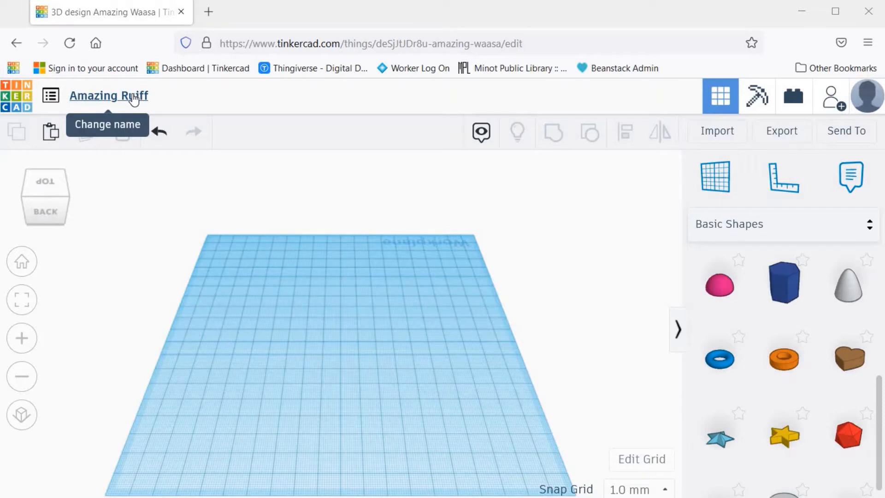
# Rename the design as "Animal Keychain"
pyautogui.click(134, 97)
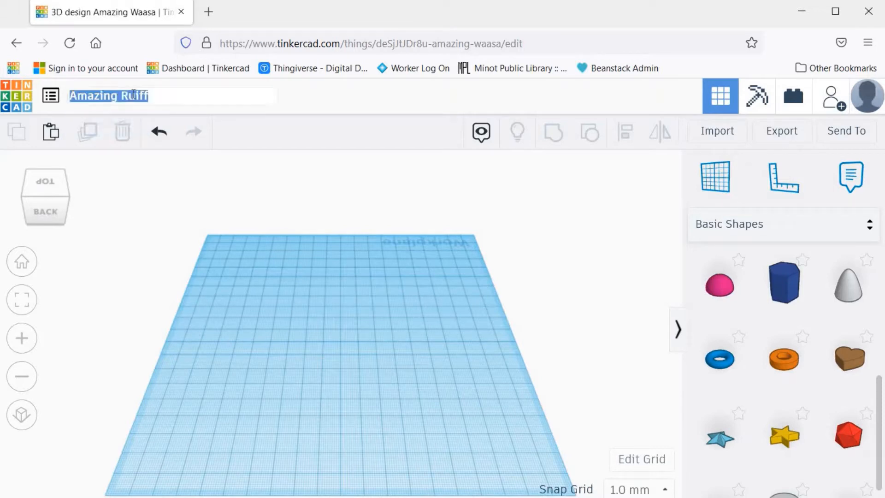
pyautogui.write('Aniaml')
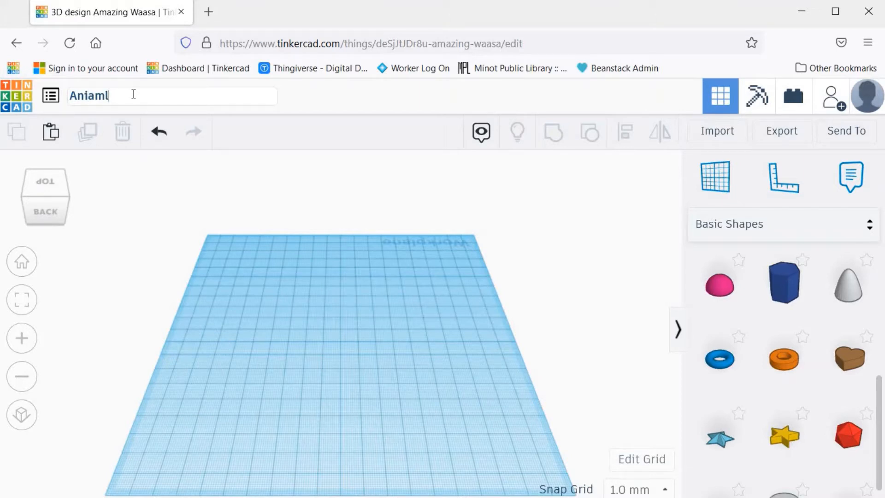
pyautogui.press('BackSpace')
pyautogui.press('BackSpace')
pyautogui.press('BackSpace')
pyautogui.press('BackSpace')
pyautogui.press('BackSpace')
pyautogui.write('imal Keychain')
pyautogui.press('Return')
# Place the Crocodile shape from the Animals group of Creatures & Characters near the middle of the workplane
pyautogui.click(870, 228)
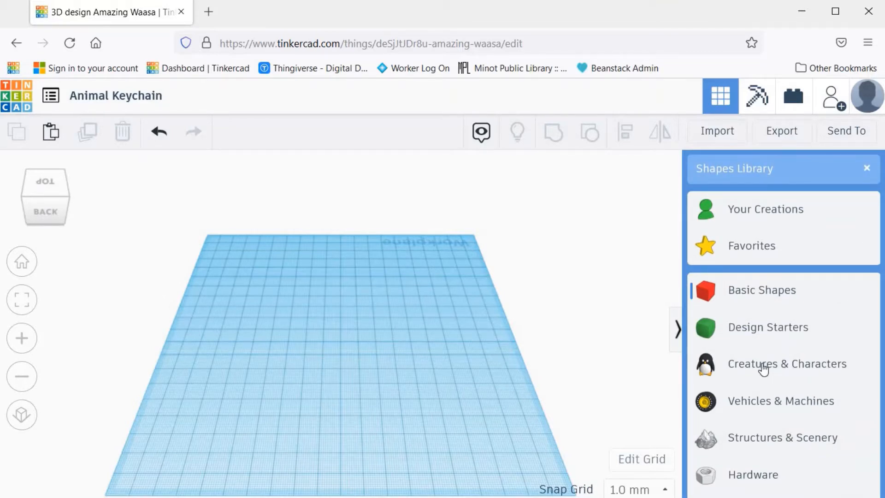
pyautogui.click(808, 369)
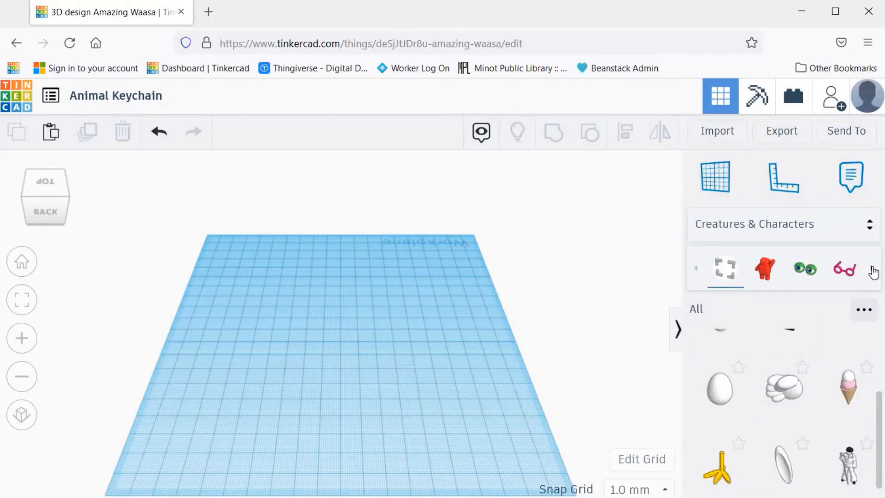
pyautogui.click(874, 272)
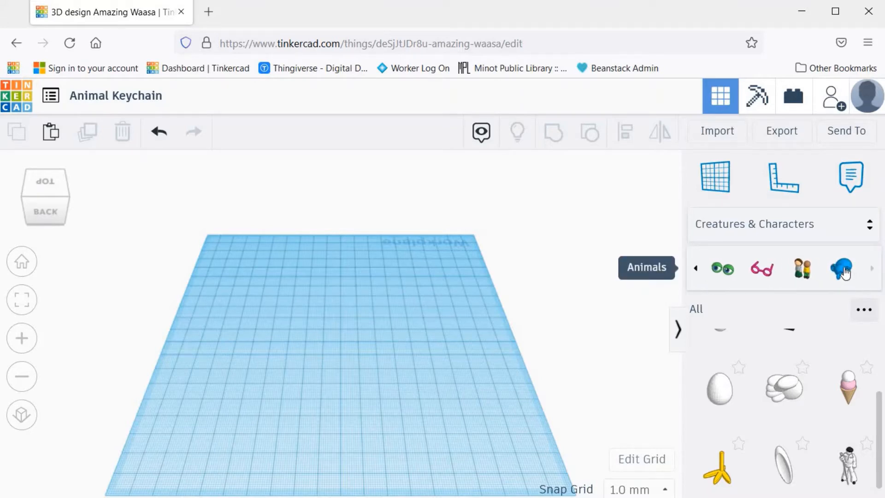
pyautogui.click(843, 270)
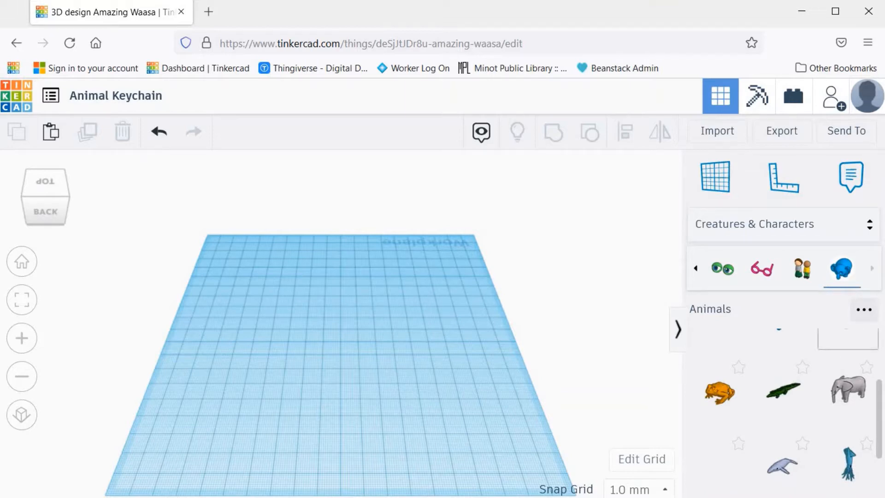
pyautogui.moveTo(880, 387)
pyautogui.mouseDown()
pyautogui.moveTo(882, 349)
pyautogui.moveTo(883, 442)
pyautogui.moveTo(880, 346)
pyautogui.moveTo(880, 401)
pyautogui.mouseUp()
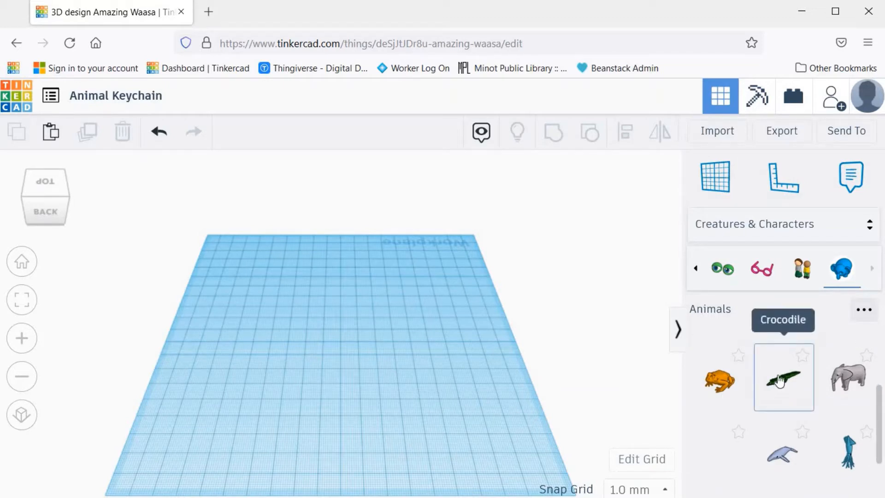
pyautogui.moveTo(779, 380); pyautogui.dragTo(345, 330)
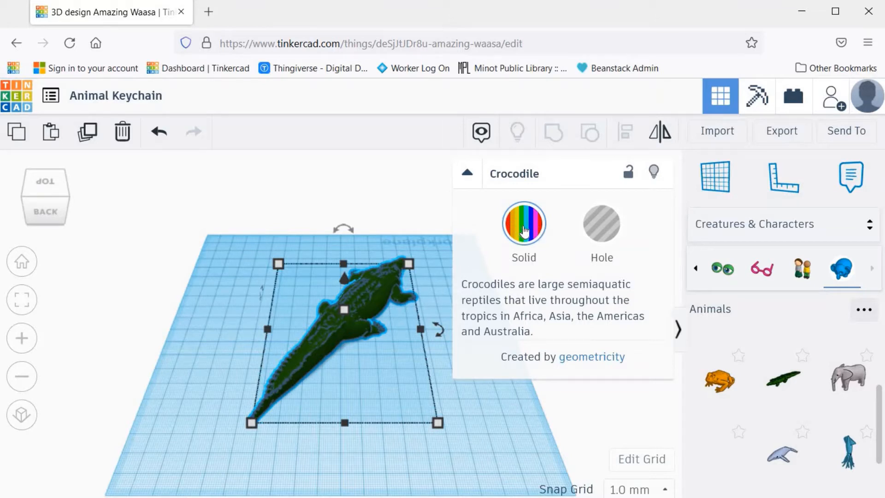
# Recolor the crocodile with the solid light green preset and deselect it
pyautogui.click(525, 232)
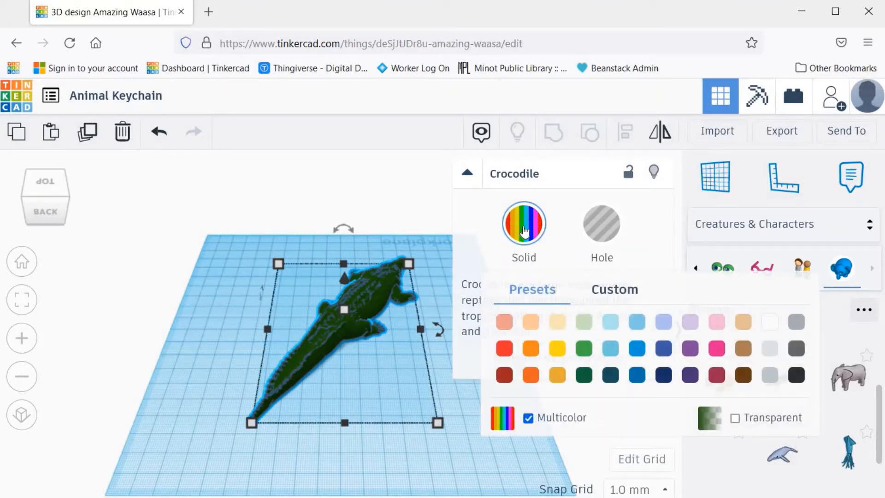
pyautogui.click(585, 324)
pyautogui.click(524, 227)
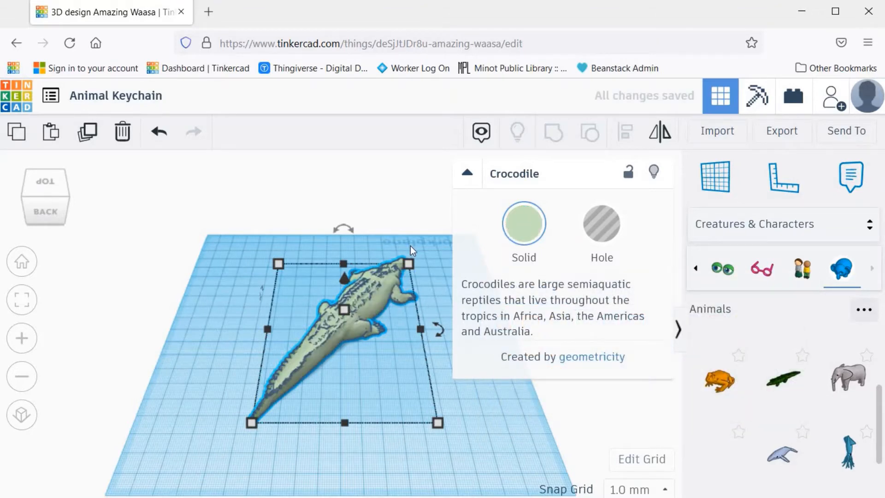
pyautogui.click(449, 216)
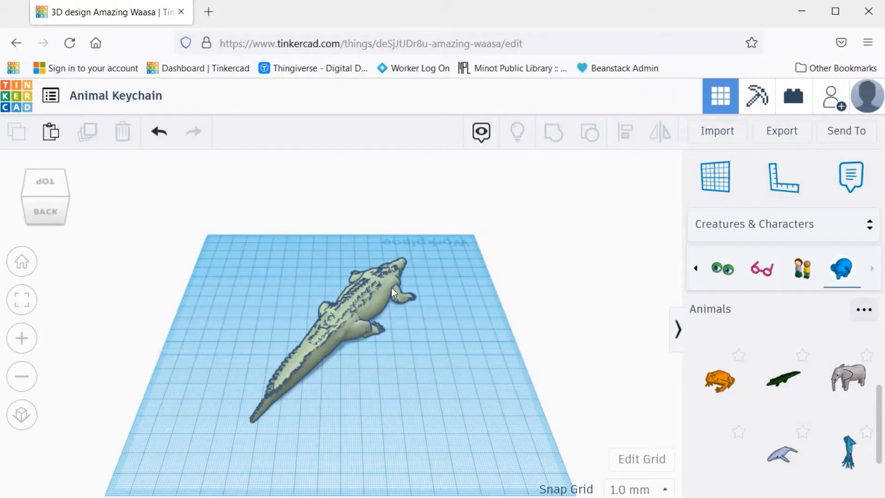
# Shrink the crocodile from its tail-end corner to about 86 by 63 mm, with a slight final enlargement in top view
pyautogui.click(378, 290)
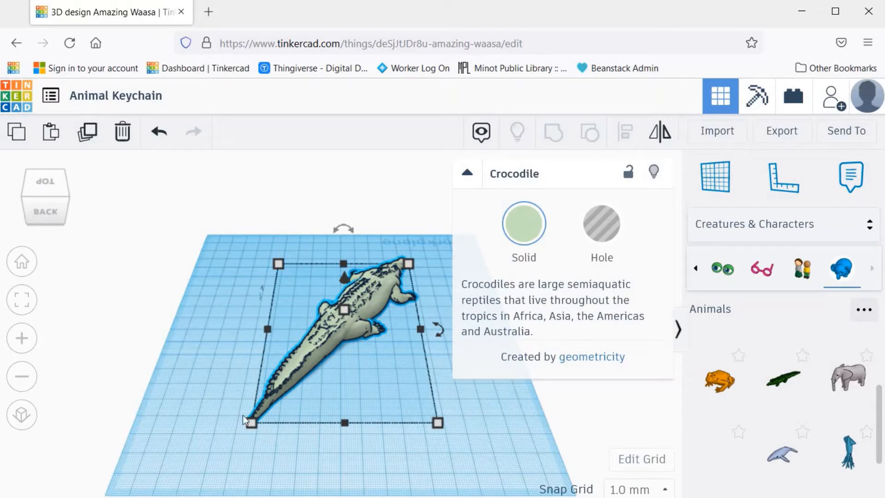
pyautogui.moveTo(251, 419); pyautogui.dragTo(274, 328)
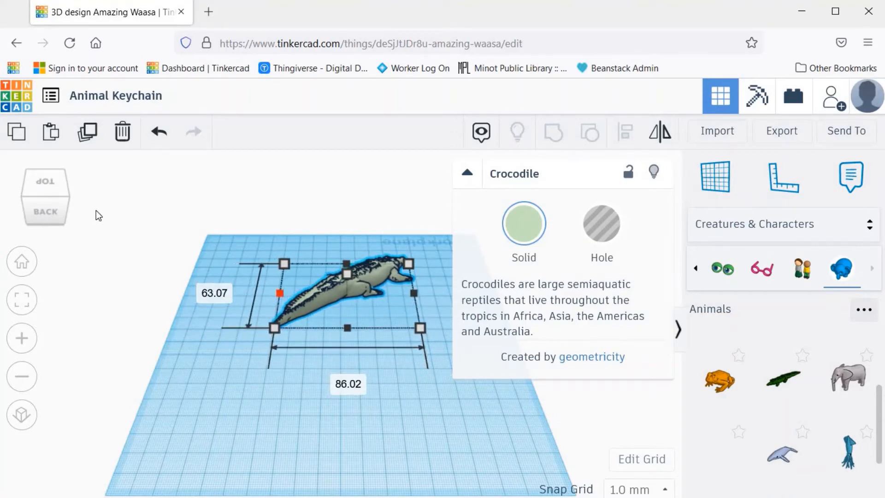
pyautogui.click(51, 185)
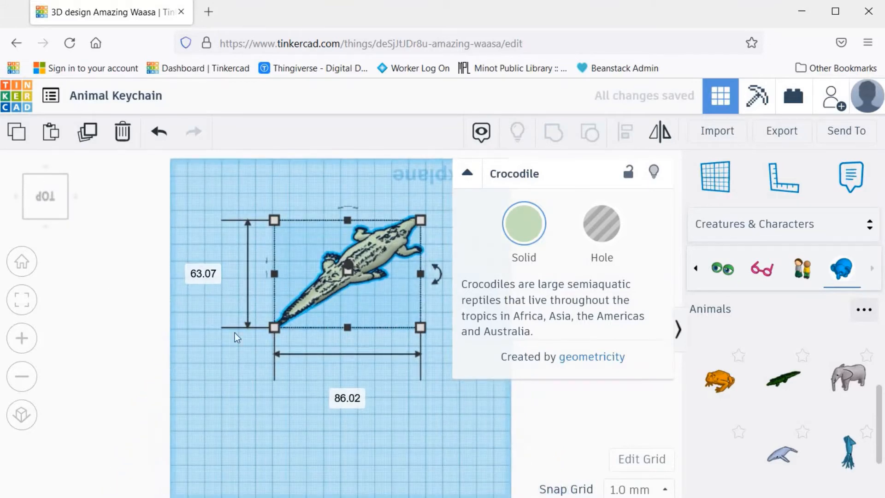
pyautogui.moveTo(274, 328)
pyautogui.mouseDown()
pyautogui.moveTo(259, 339)
pyautogui.moveTo(268, 337)
pyautogui.mouseUp()
pyautogui.click(314, 409)
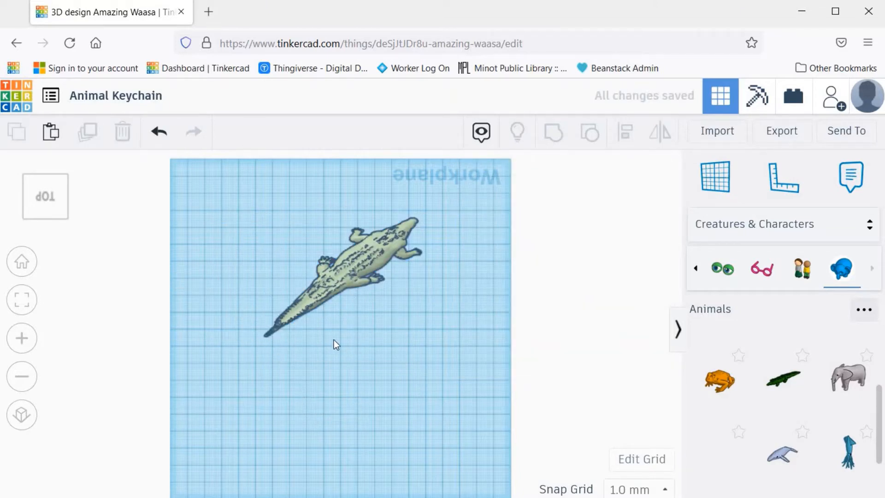
# Examine the resized crocodile from corner and top views and return to the home view
pyautogui.click(29, 262)
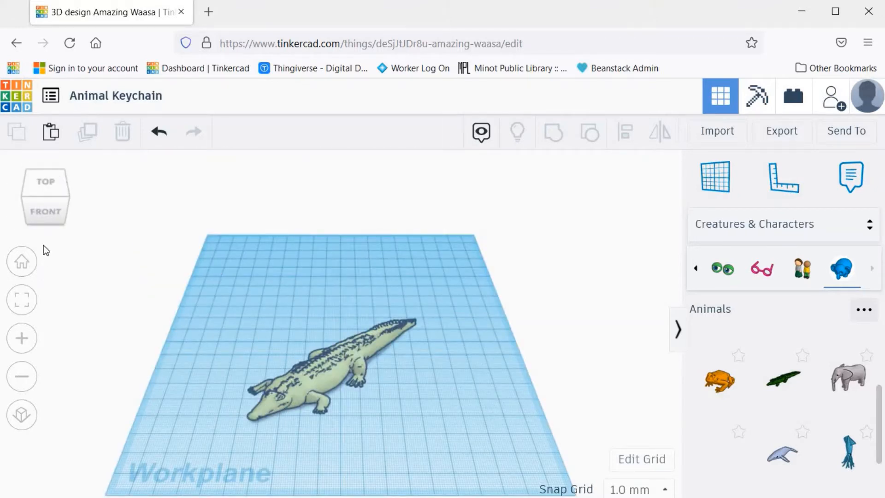
pyautogui.click(65, 198)
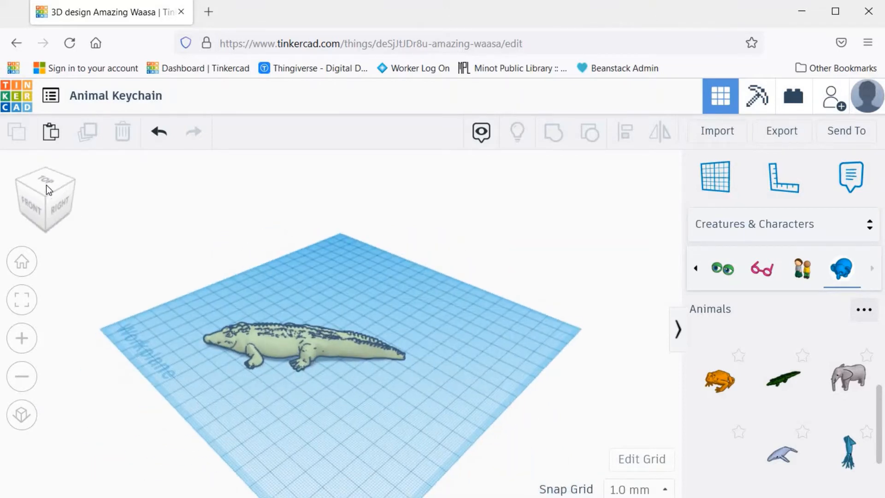
pyautogui.click(46, 185)
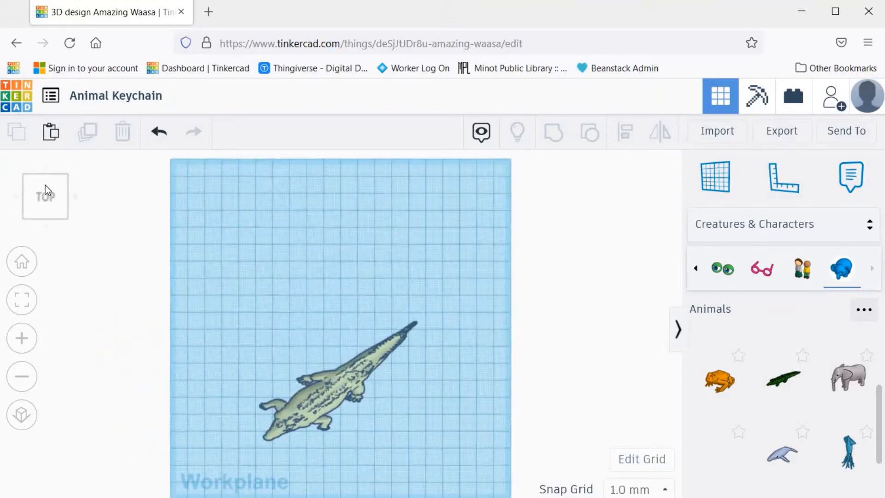
pyautogui.click(27, 176)
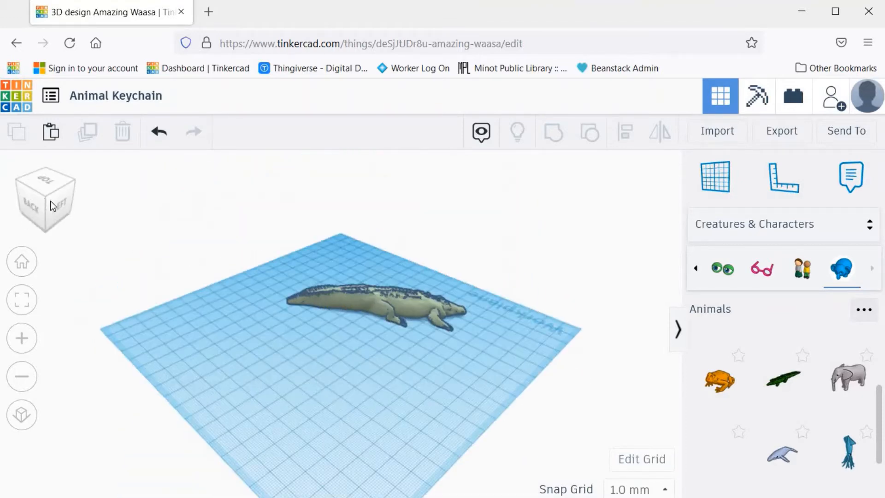
pyautogui.moveTo(45, 194); pyautogui.dragTo(45, 198)
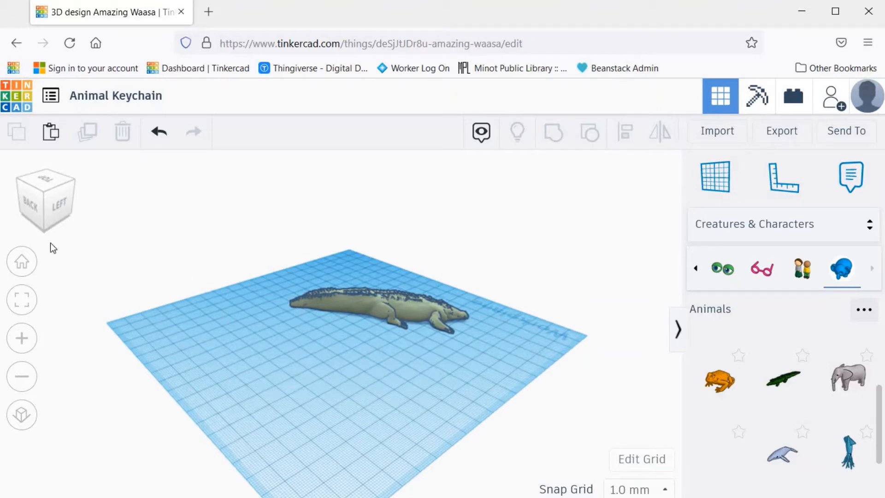
pyautogui.click(23, 261)
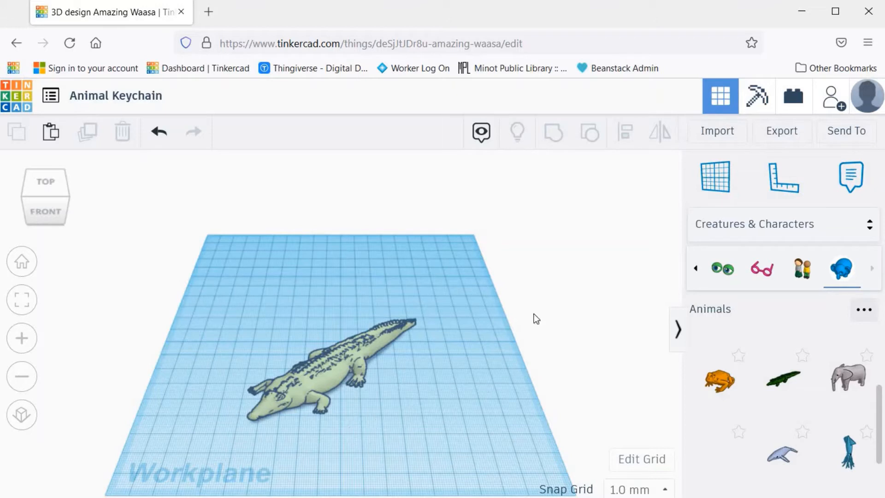
# Add a Tube from Basic Shapes to the workplane beside the tip of the crocodile's tail
pyautogui.click(871, 229)
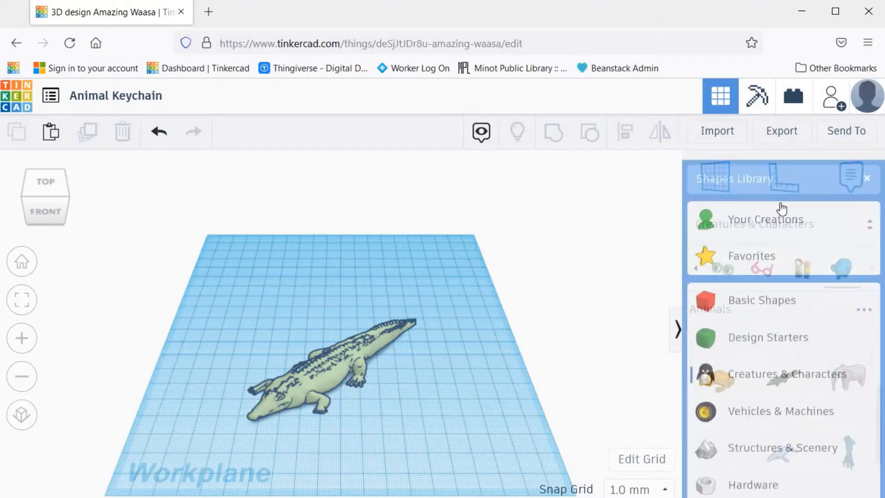
pyautogui.click(754, 291)
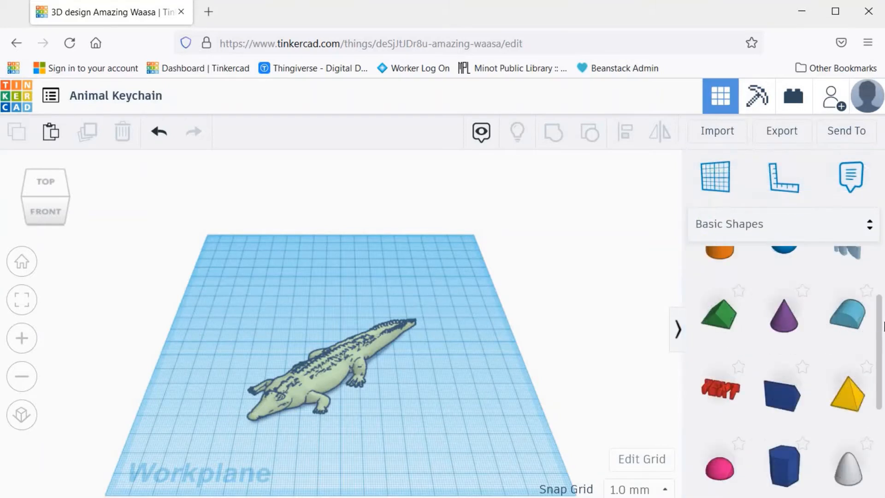
pyautogui.scroll(3, 881, 306)
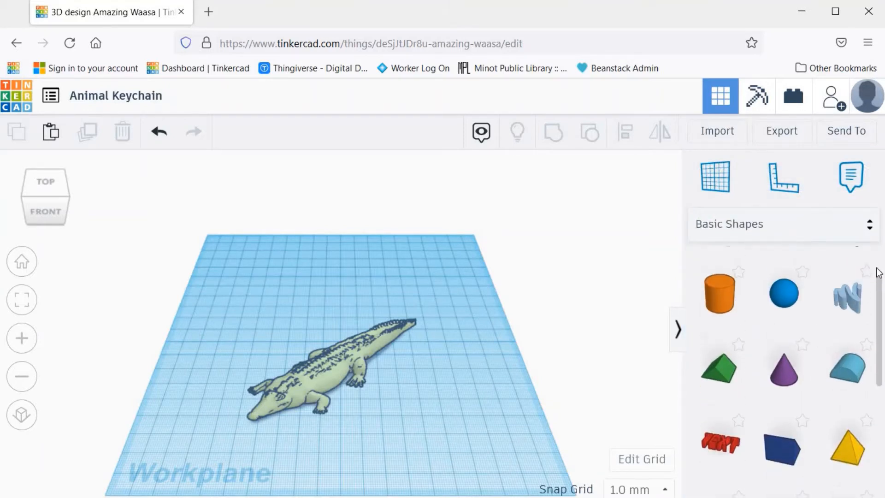
pyautogui.moveTo(880, 306); pyautogui.dragTo(428, 349)
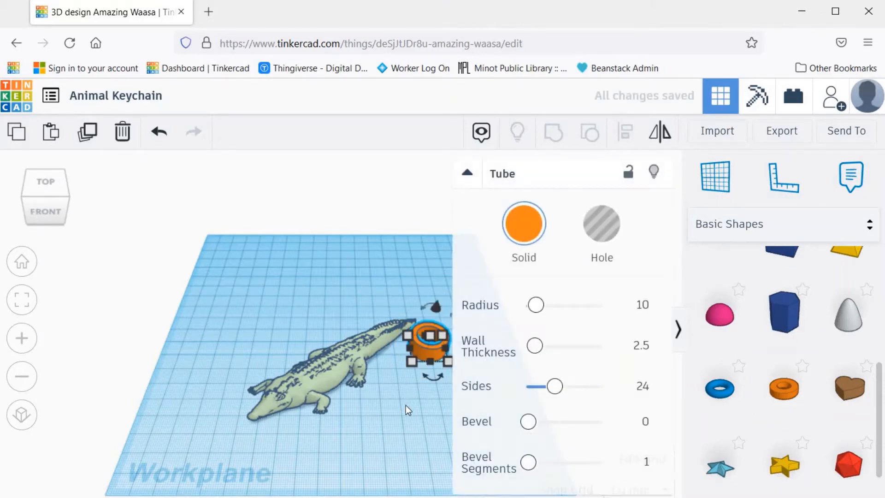
pyautogui.click(407, 409)
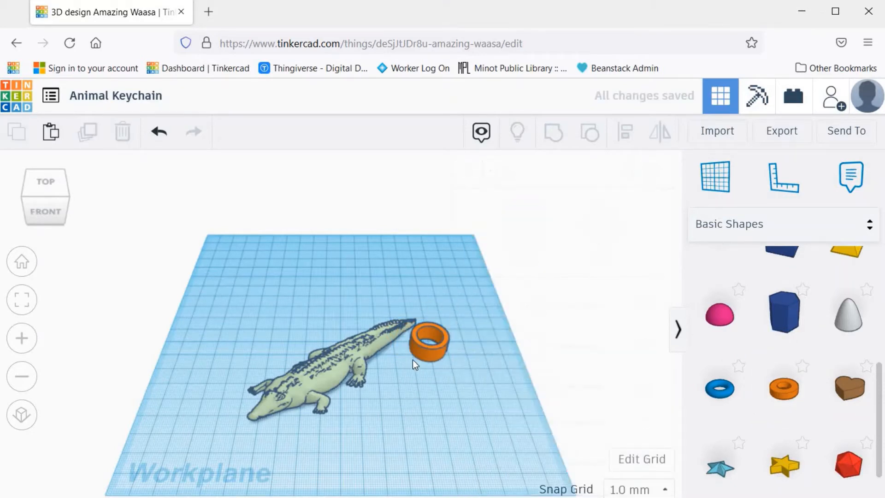
pyautogui.click(437, 351)
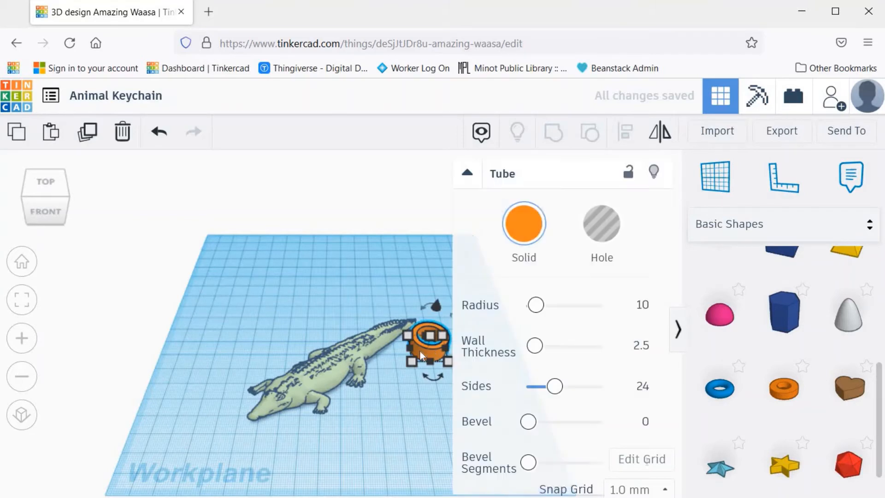
pyautogui.click(335, 353)
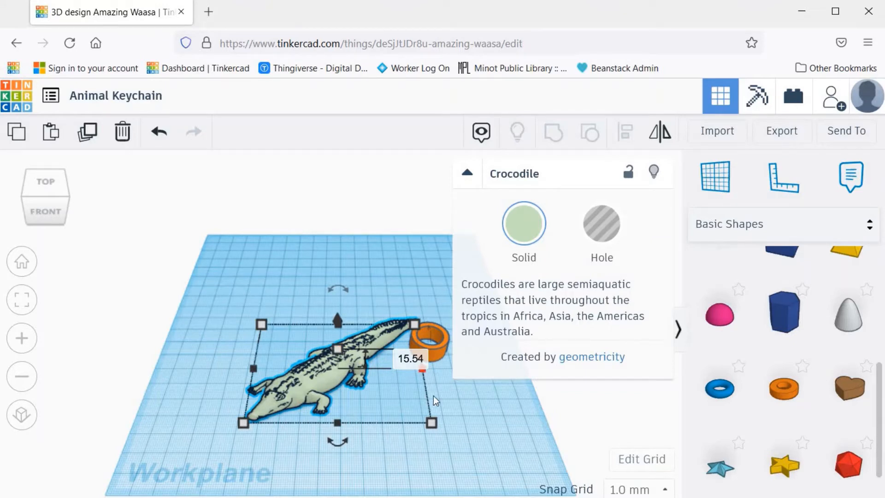
pyautogui.click(449, 406)
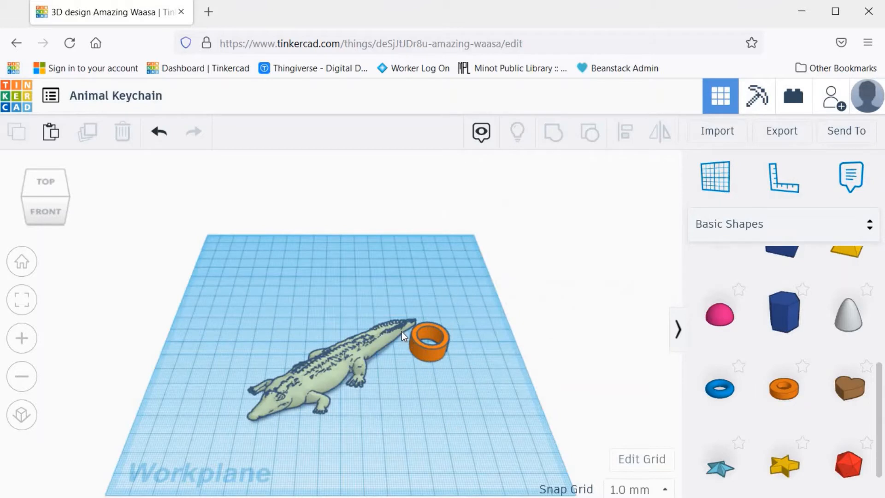
pyautogui.click(402, 331)
pyautogui.click(430, 337)
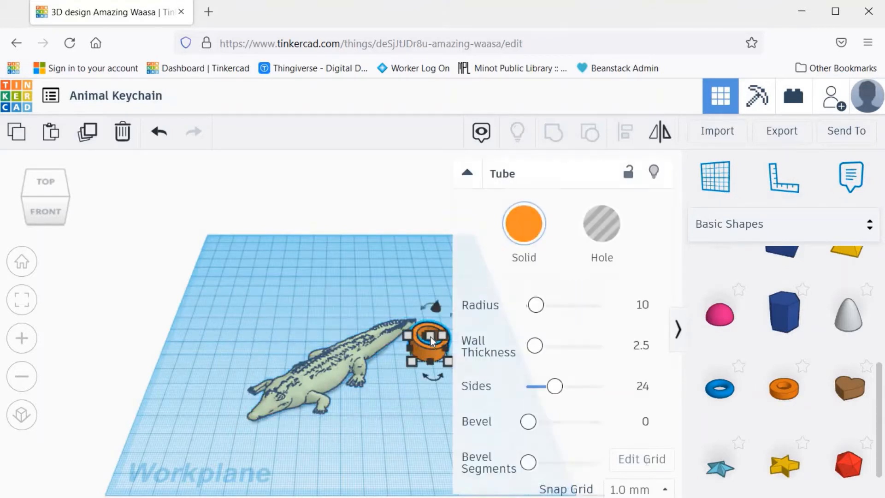
pyautogui.click(424, 339)
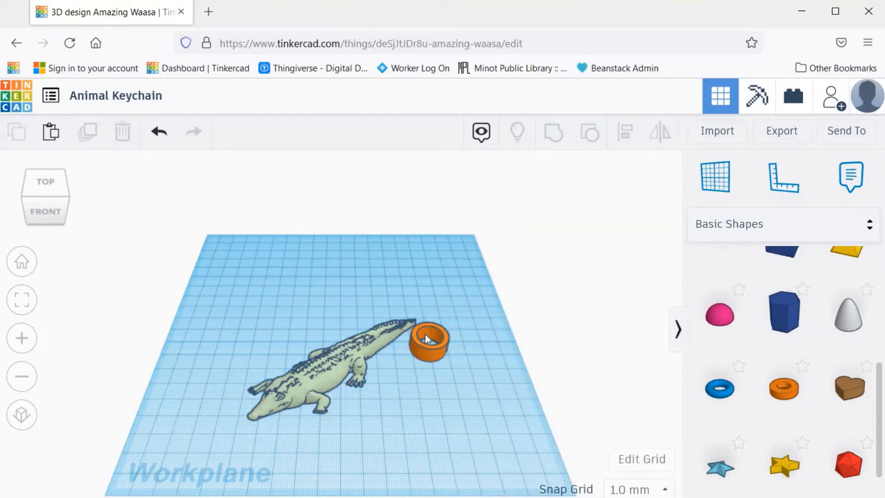
pyautogui.click(428, 339)
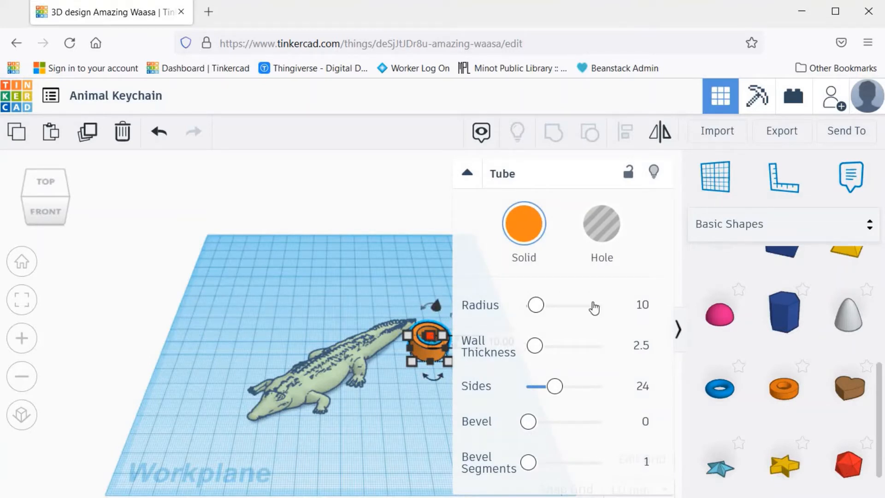
# Collapse the tube's properties, reduce the tube to 6 mm high and move it onto the tip of the crocodile's tail
pyautogui.click(468, 171)
pyautogui.click(459, 417)
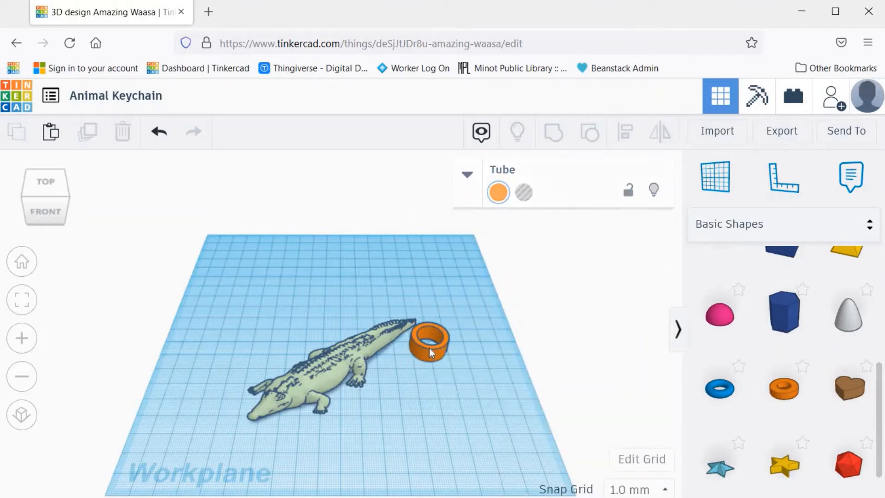
pyautogui.moveTo(417, 338)
pyautogui.mouseDown()
pyautogui.moveTo(402, 336)
pyautogui.moveTo(392, 347)
pyautogui.moveTo(408, 333)
pyautogui.mouseUp()
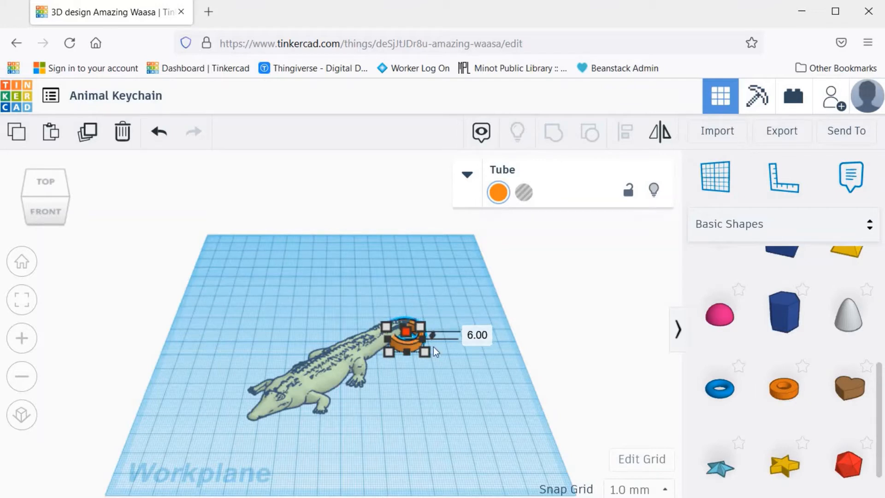
pyautogui.click(458, 377)
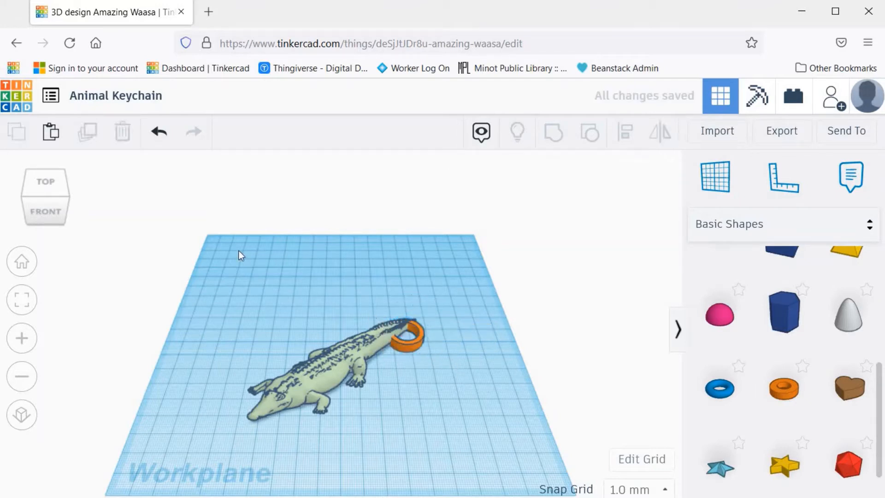
# Reposition the tube in top view so its rim overlaps the tip of the crocodile's tail
pyautogui.click(49, 181)
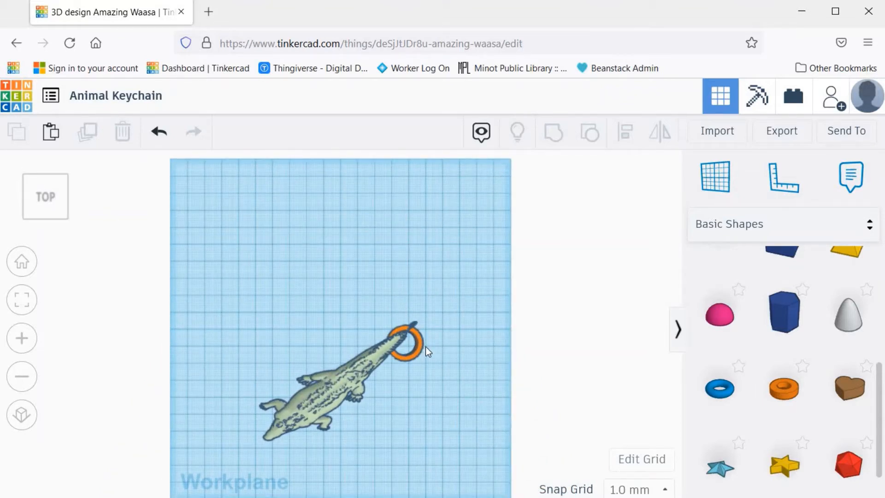
pyautogui.moveTo(421, 351); pyautogui.dragTo(430, 343)
pyautogui.click(445, 361)
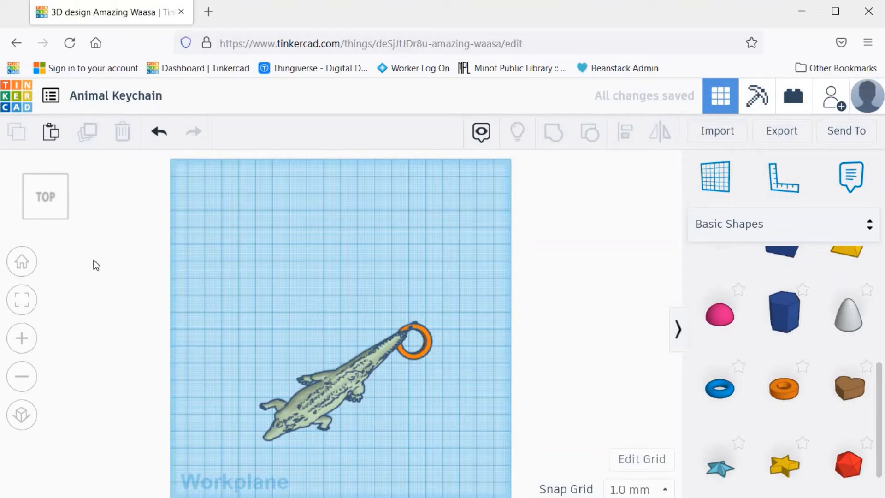
# Select the crocodile together with the tube and group them into one shape
pyautogui.click(24, 263)
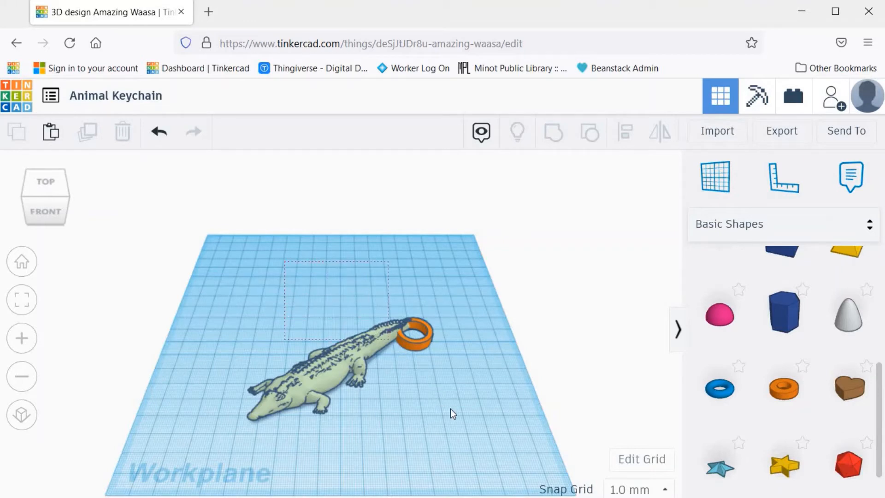
pyautogui.moveTo(503, 461); pyautogui.dragTo(504, 460)
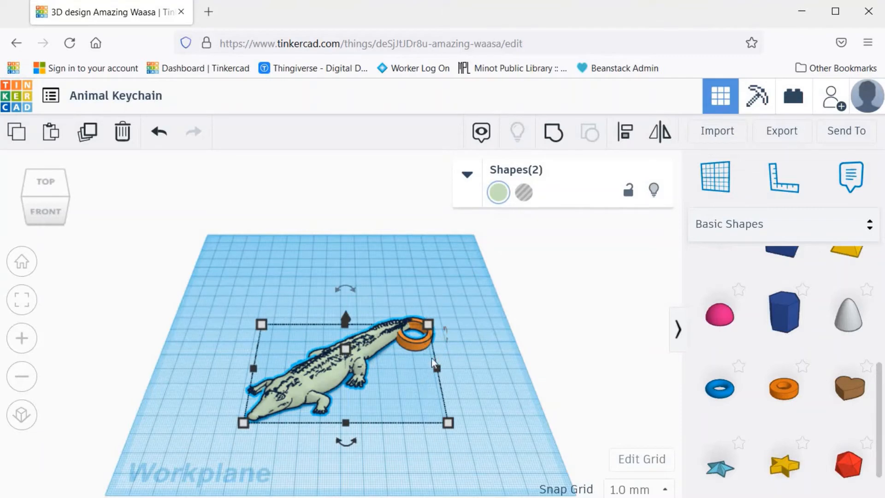
pyautogui.click(561, 138)
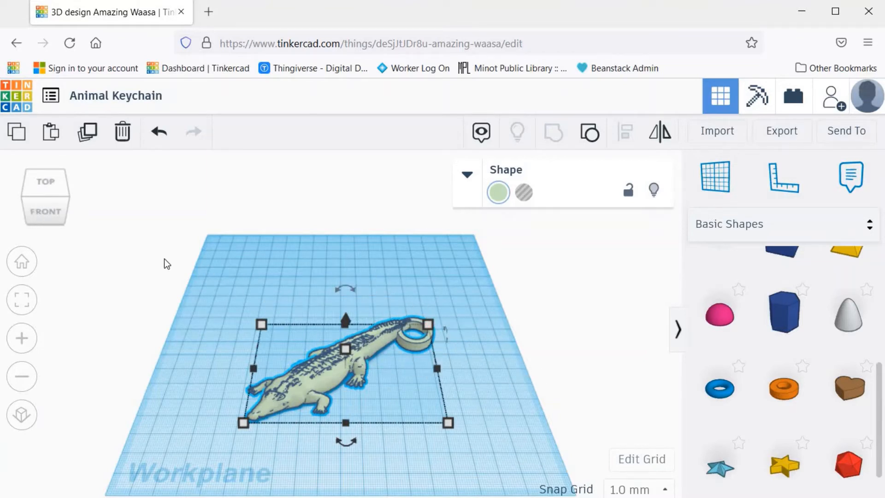
# Move the grouped crocodile keychain 50 mm left and 87 mm back, into the rear left corner of the workplane
pyautogui.click(346, 351)
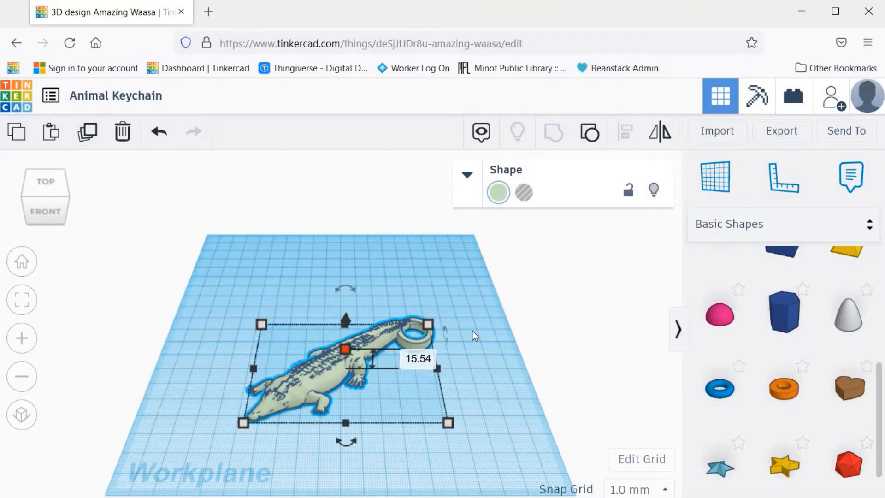
pyautogui.click(389, 347)
pyautogui.moveTo(378, 363); pyautogui.dragTo(289, 251)
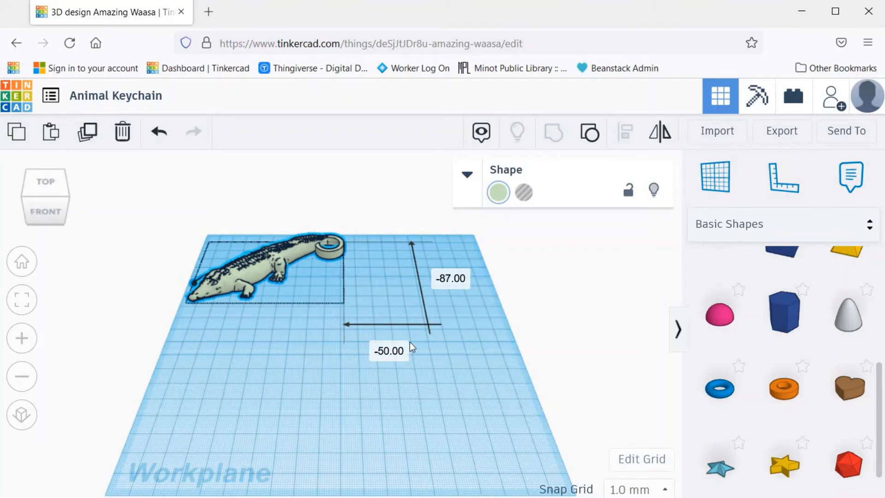
pyautogui.click(451, 307)
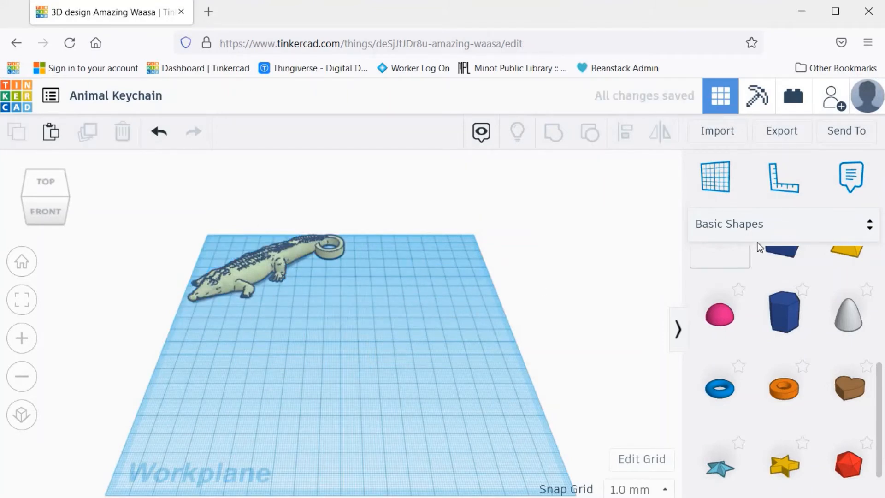
# Add a Polar bear from the Animals group of Creatures & Characters to the front right area of the workplane
pyautogui.click(869, 224)
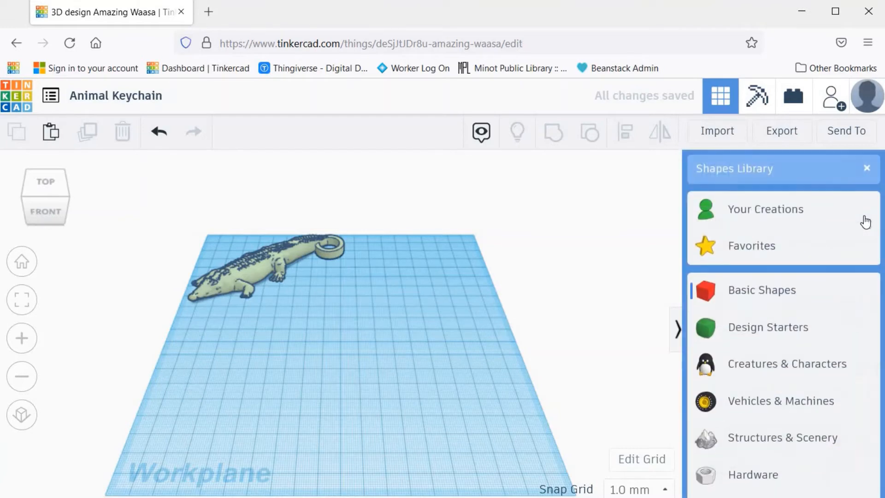
pyautogui.click(815, 363)
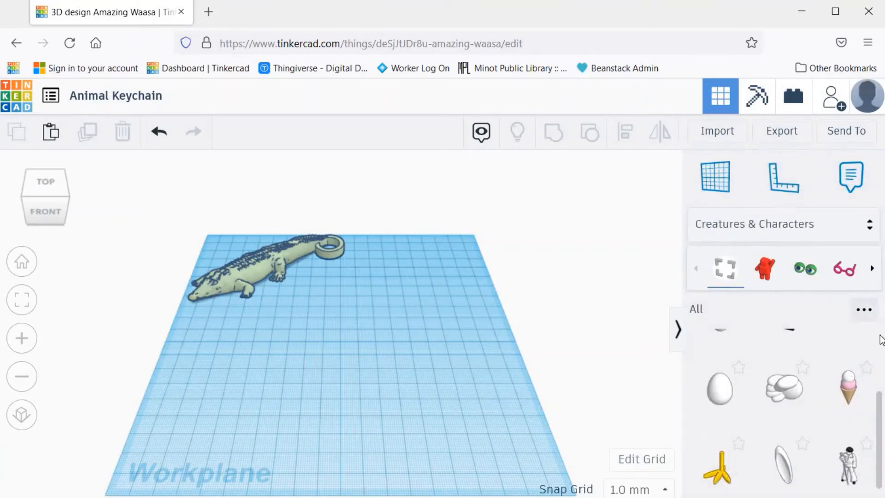
pyautogui.click(872, 268)
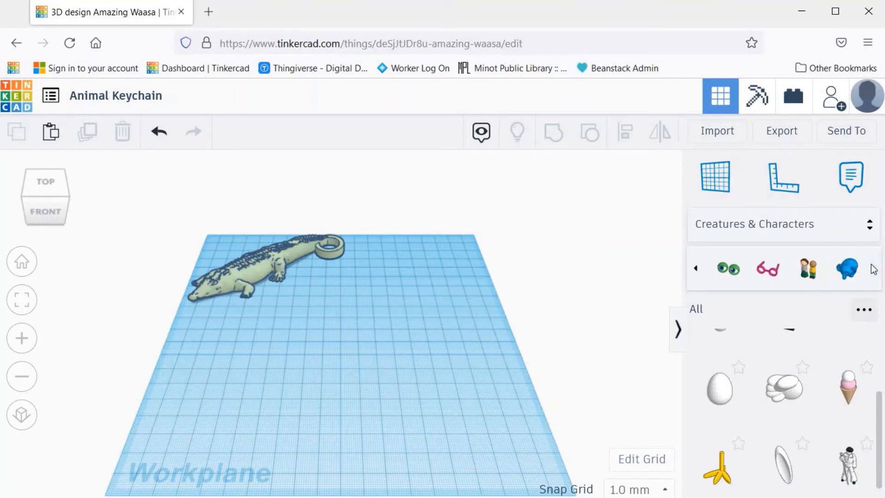
pyautogui.click(842, 272)
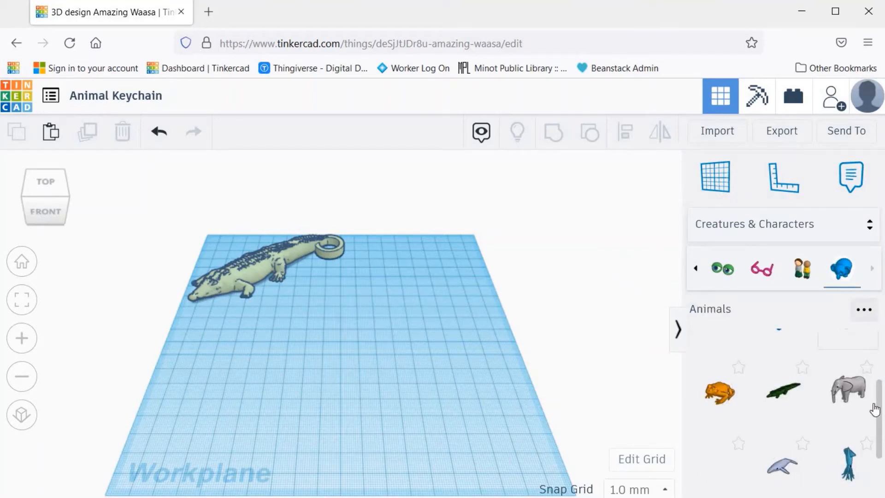
pyautogui.scroll(-3, 882, 408)
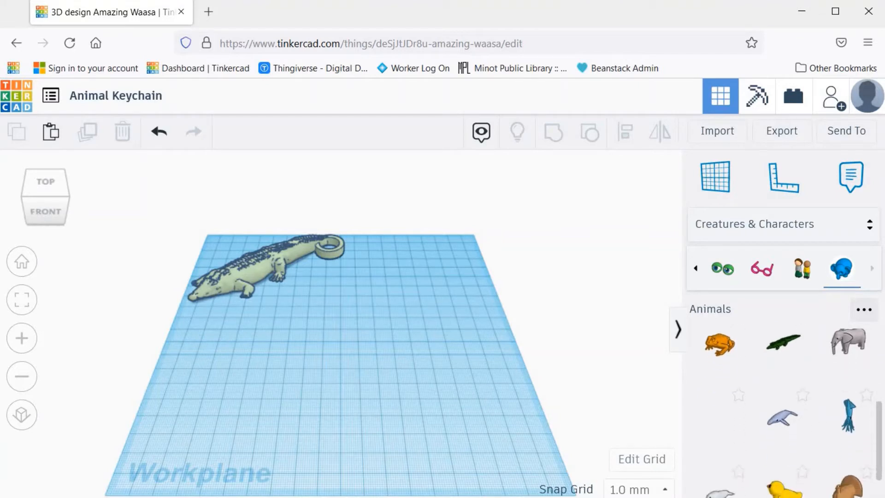
pyautogui.scroll(3, 792, 412)
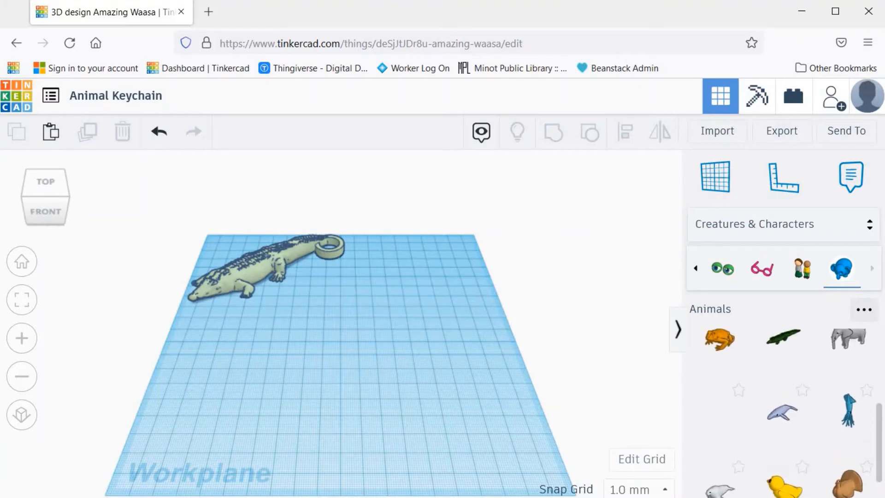
pyautogui.scroll(2, 792, 410)
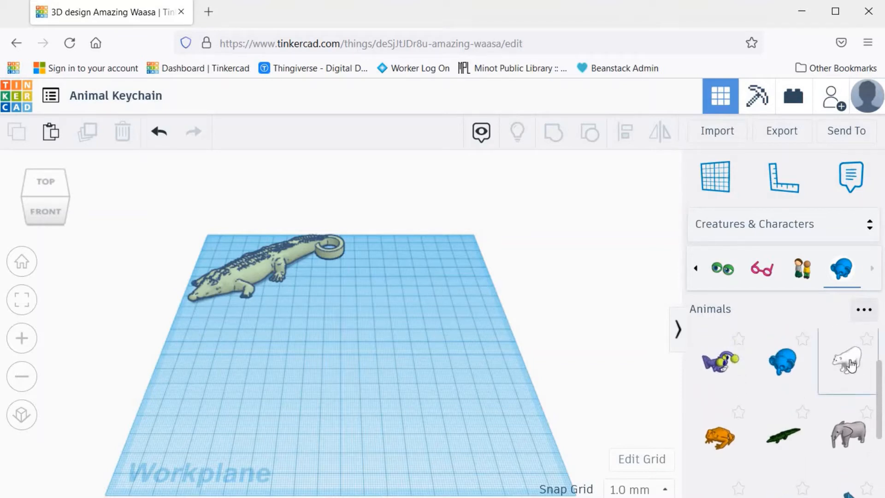
pyautogui.moveTo(848, 360); pyautogui.dragTo(412, 387)
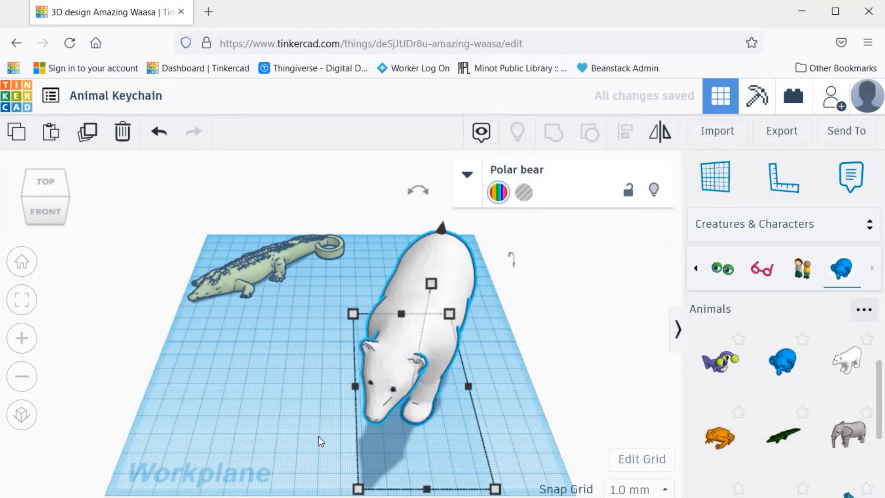
# Shrink the polar bear's height and base, finishing with a height of 24 mm
pyautogui.click(68, 200)
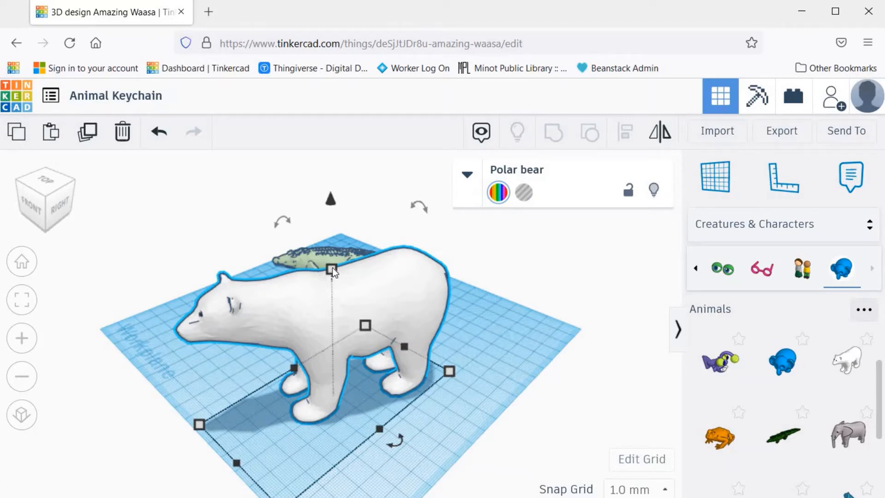
pyautogui.moveTo(329, 270)
pyautogui.moveTo(330, 271); pyautogui.dragTo(331, 347)
pyautogui.moveTo(199, 425); pyautogui.dragTo(354, 392)
pyautogui.moveTo(410, 319); pyautogui.dragTo(412, 346)
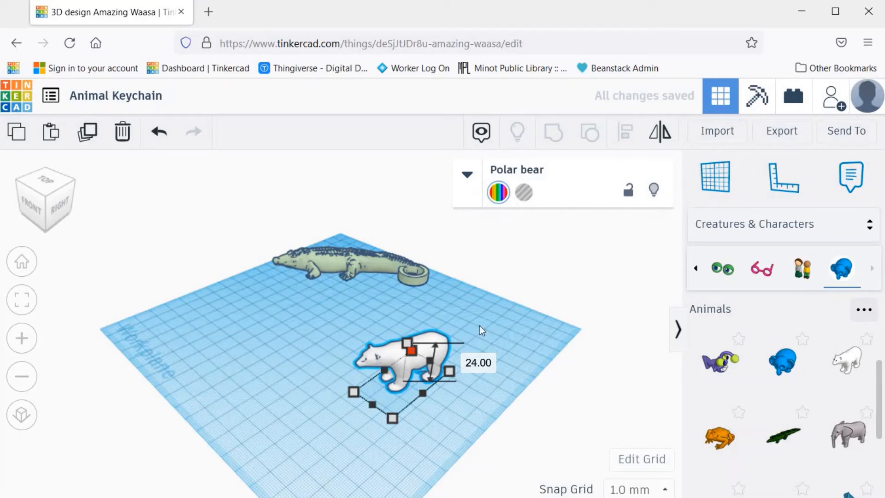
pyautogui.click(501, 320)
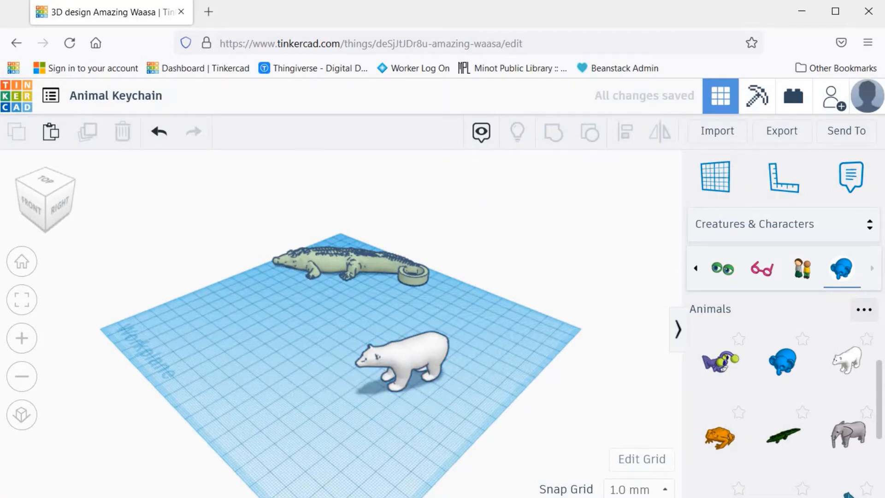
# Enlarge the polar bear to a base of about 42 by 61 mm with more height, and move it about 20 mm left and 13 mm forward
pyautogui.click(24, 262)
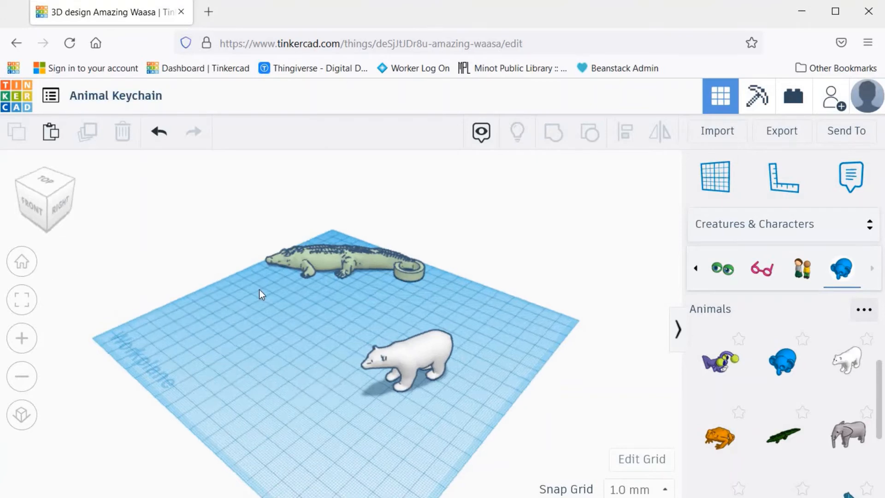
pyautogui.click(439, 320)
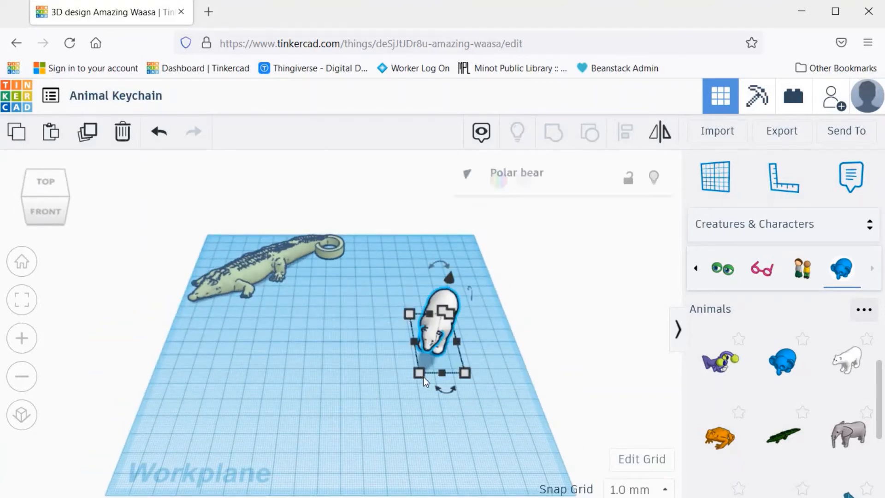
pyautogui.moveTo(405, 383); pyautogui.dragTo(386, 396)
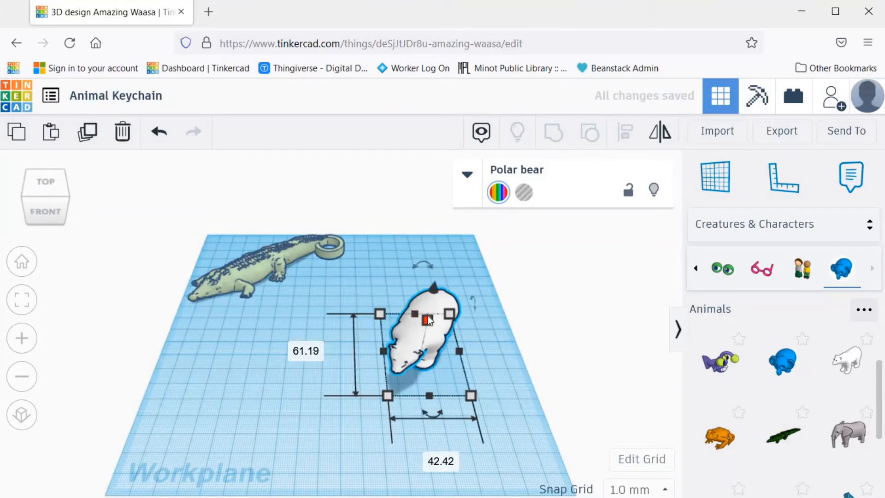
pyautogui.moveTo(428, 315); pyautogui.dragTo(428, 302)
pyautogui.click(347, 352)
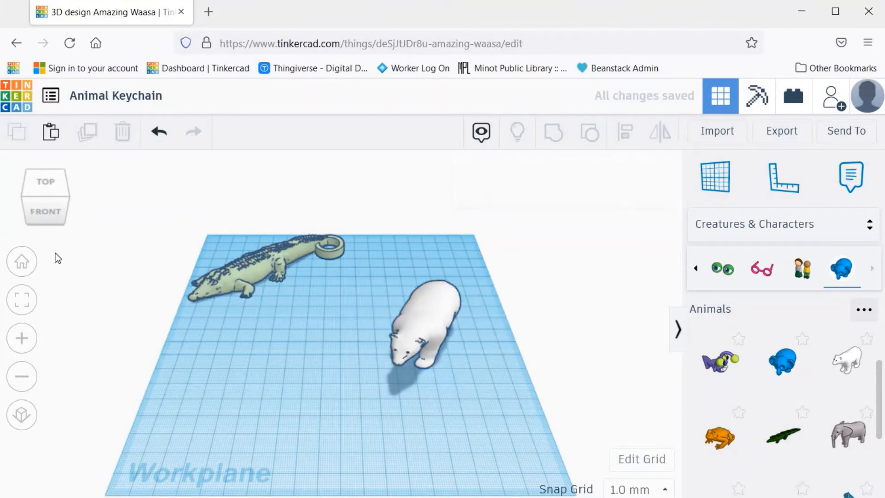
pyautogui.click(63, 200)
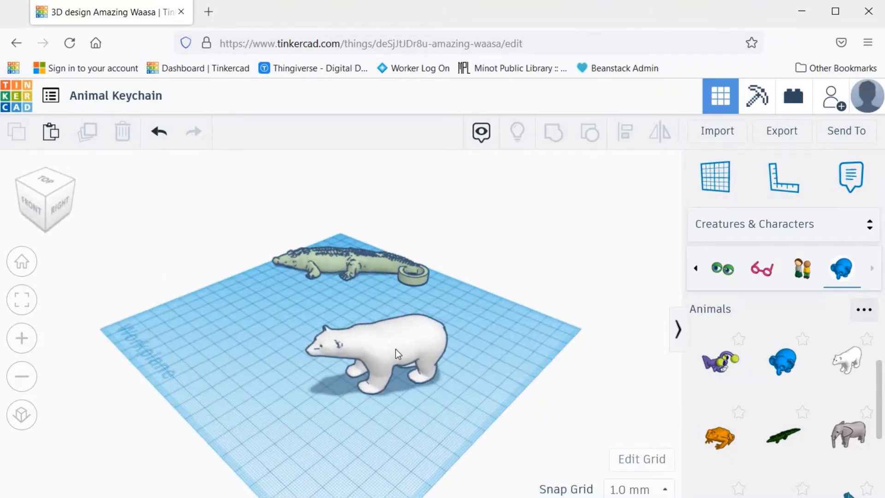
pyautogui.moveTo(396, 349); pyautogui.dragTo(348, 344)
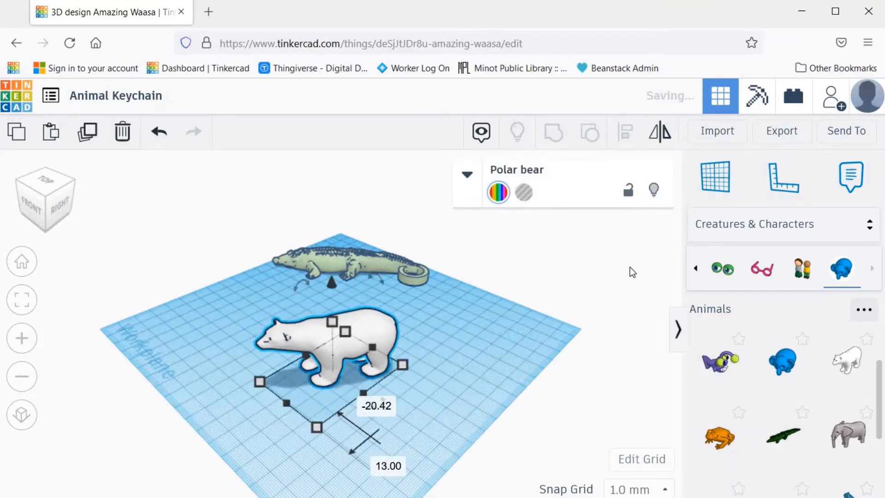
# Add a Tube from Basic Shapes to the workplane in front of the polar bear's nose
pyautogui.click(858, 232)
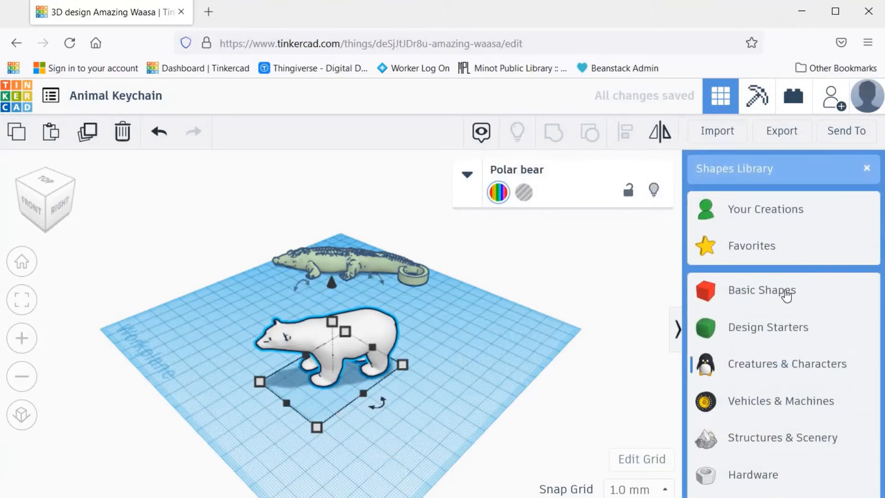
pyautogui.click(787, 295)
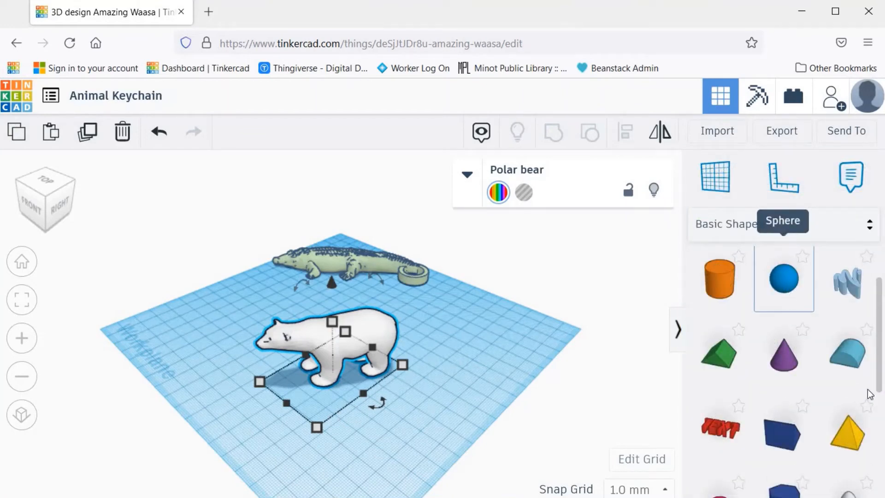
pyautogui.scroll(-3, 879, 330)
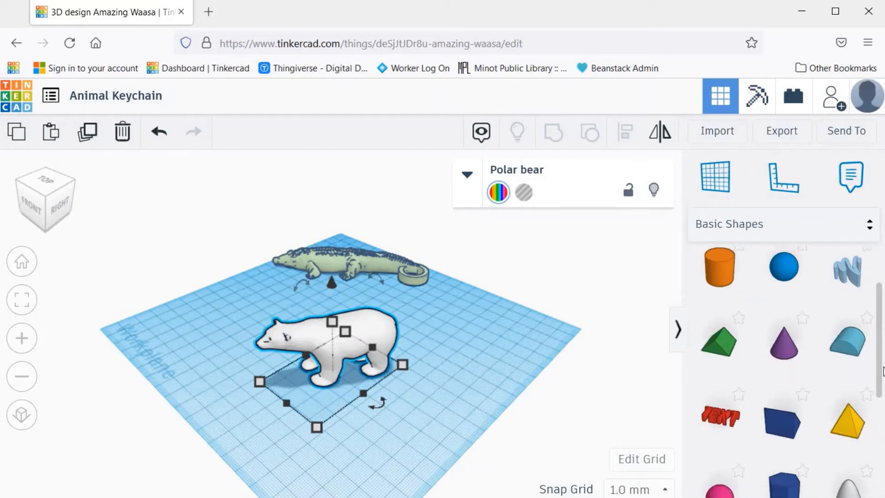
pyautogui.click(786, 404)
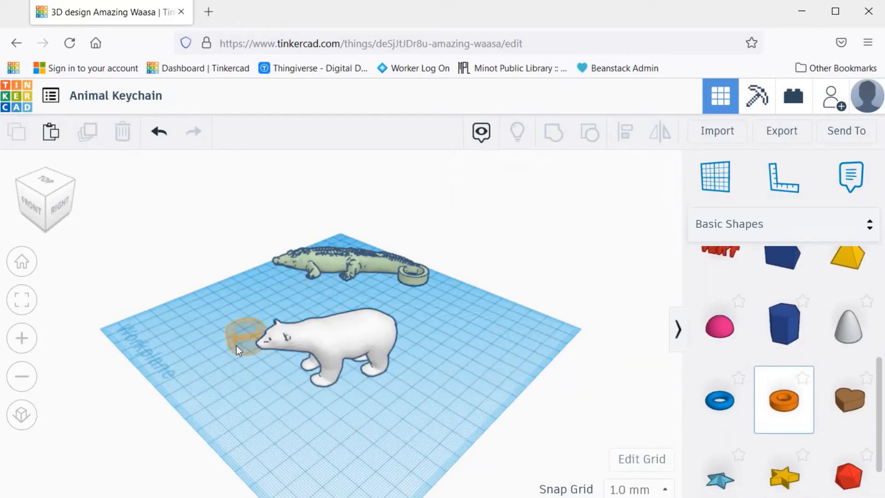
pyautogui.click(246, 352)
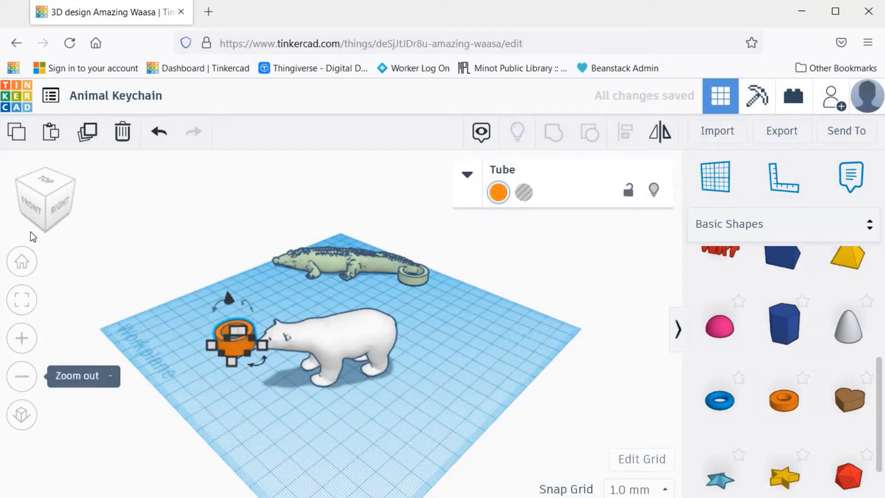
pyautogui.click(19, 267)
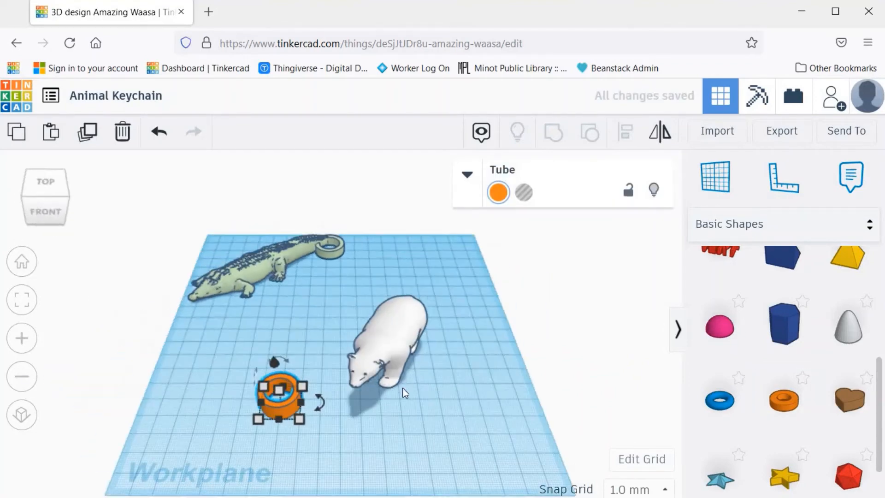
pyautogui.click(286, 400)
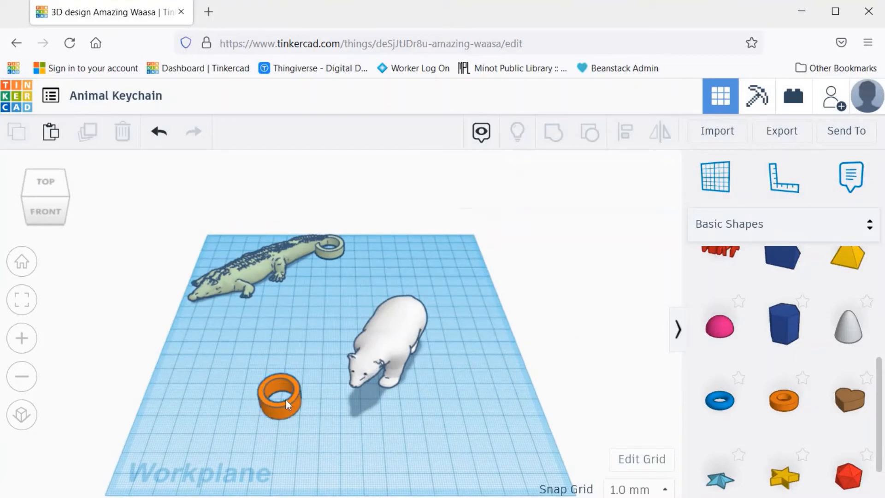
pyautogui.click(286, 375)
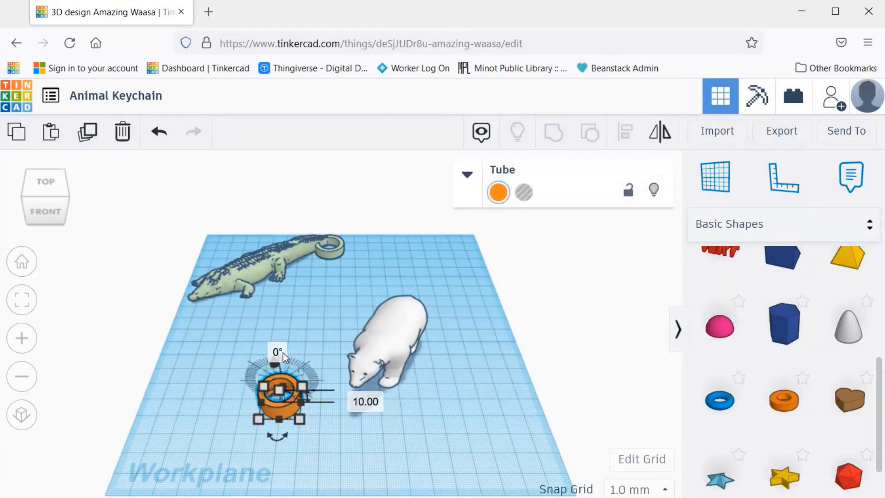
pyautogui.click(283, 353)
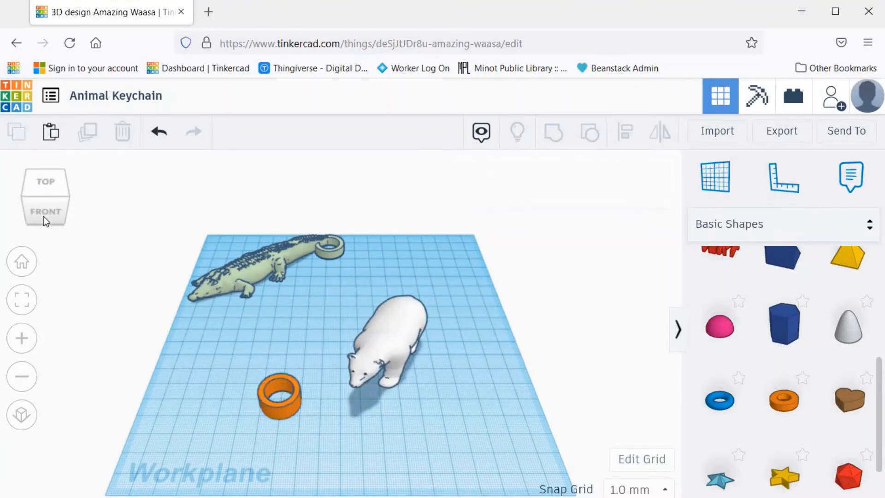
pyautogui.click(65, 196)
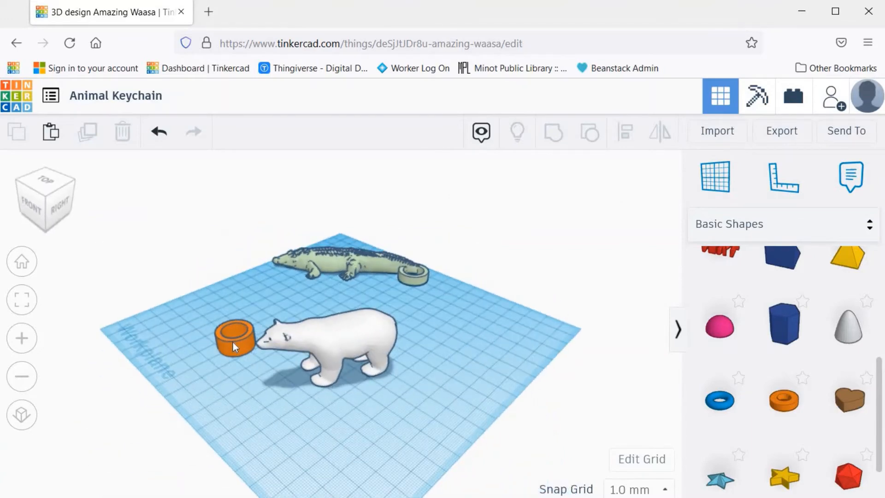
# Rotate the tube in front of the polar bear 90° so it stands upright on its edge
pyautogui.click(233, 342)
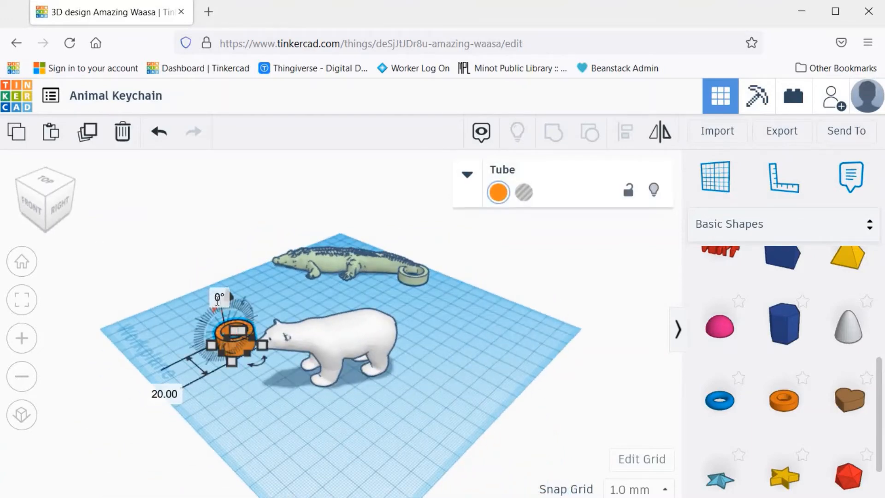
pyautogui.click(219, 297)
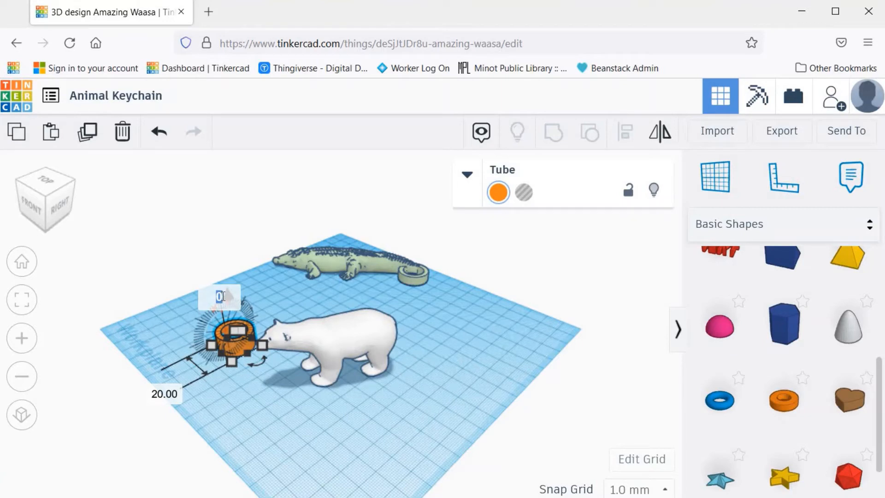
pyautogui.write('90')
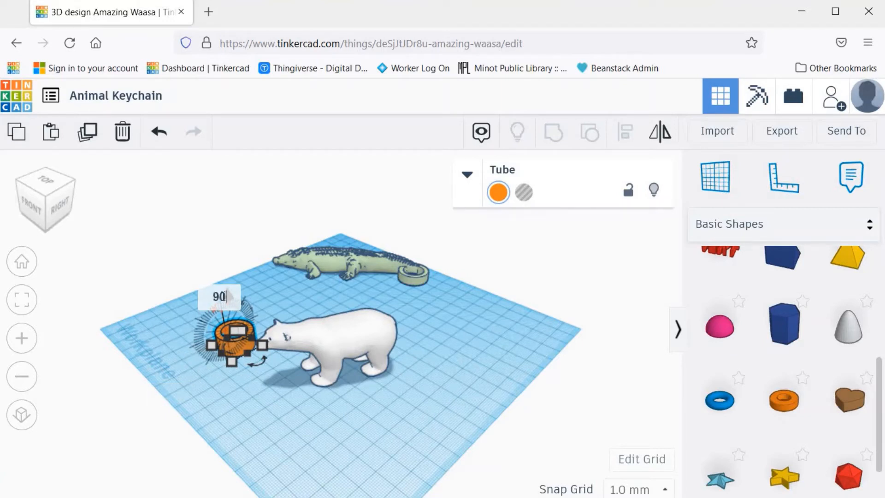
pyautogui.press('Return')
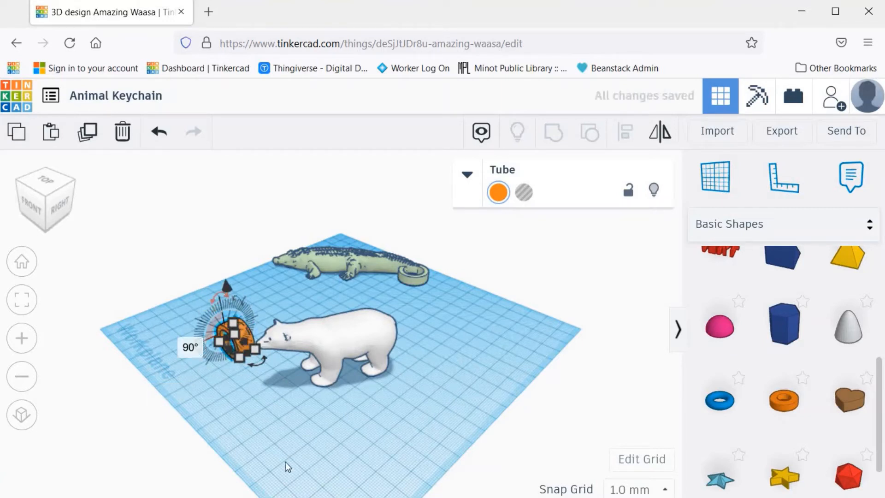
pyautogui.click(271, 430)
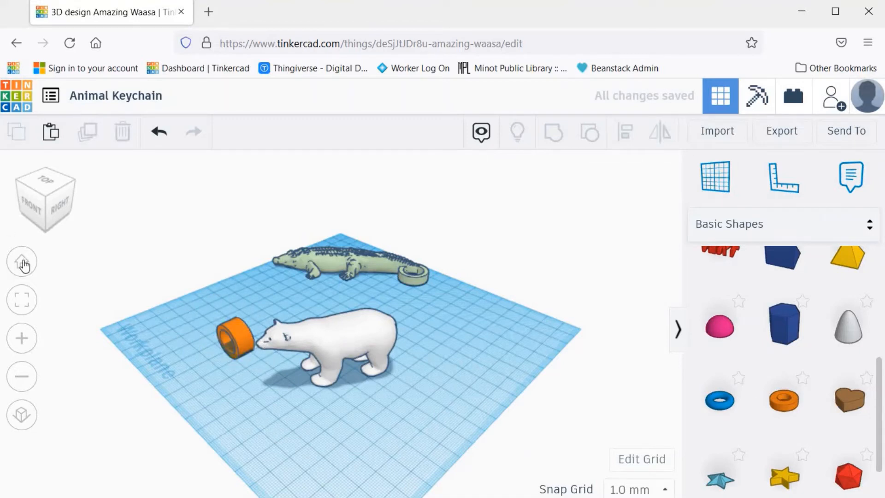
# Turn the upright tube 15° about the vertical axis
pyautogui.moveTo(207, 375); pyautogui.dragTo(239, 367, button='right')
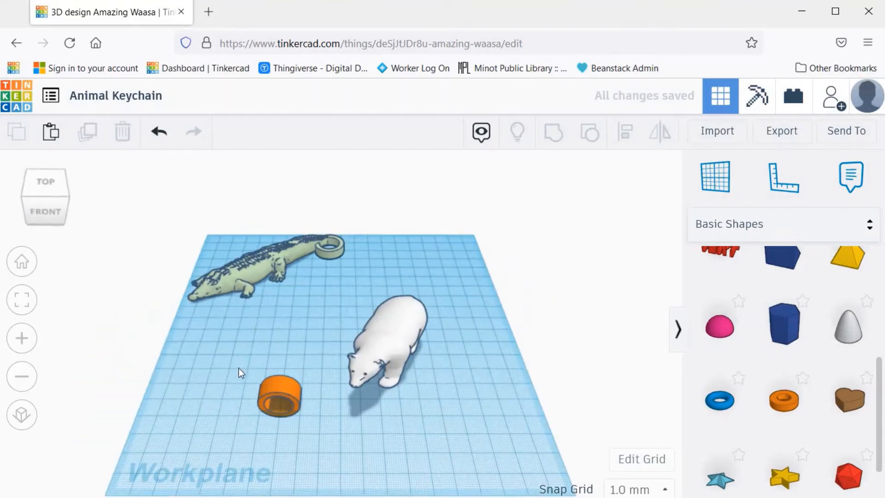
pyautogui.click(278, 392)
pyautogui.click(278, 427)
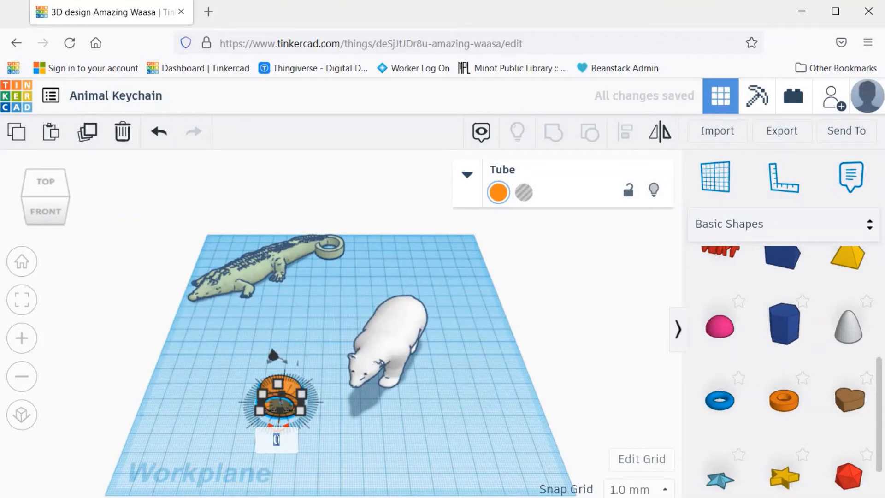
pyautogui.write('15')
pyautogui.press('Return')
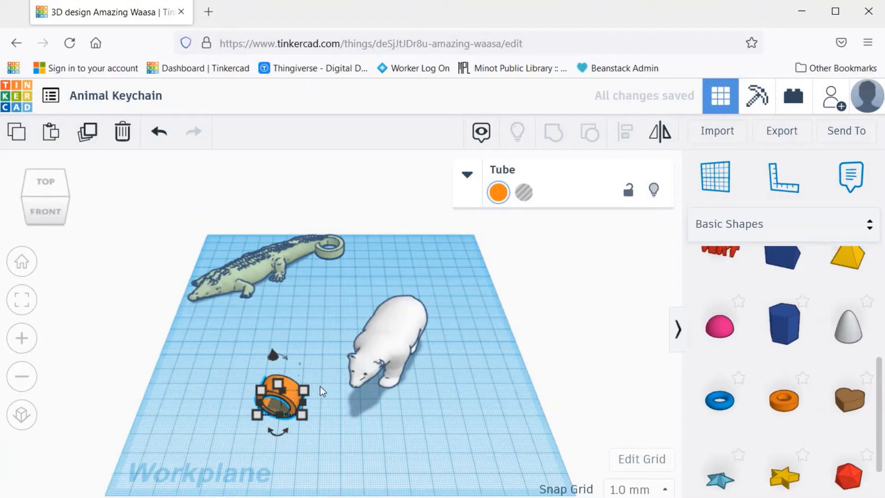
# Move the tube up around the polar bear's neck and shift the bear toward the front left by 6 mm and 9 mm
pyautogui.moveTo(284, 389); pyautogui.dragTo(392, 347)
pyautogui.click(309, 335)
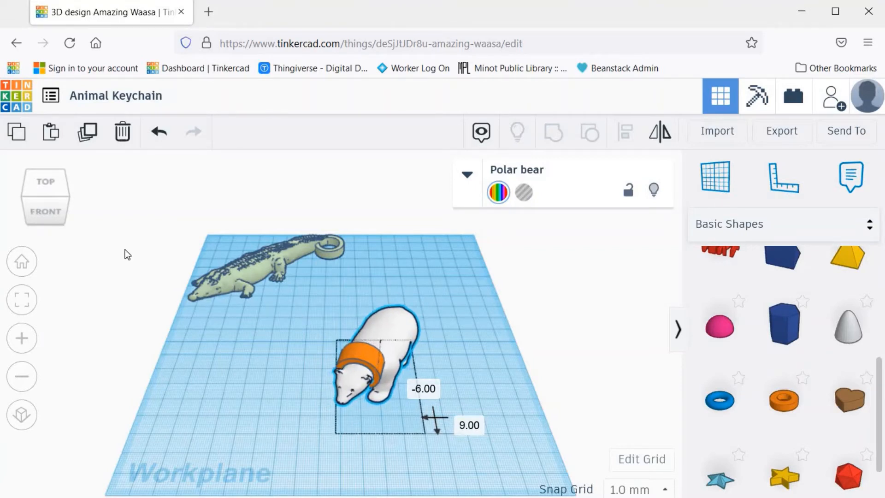
pyautogui.click(45, 211)
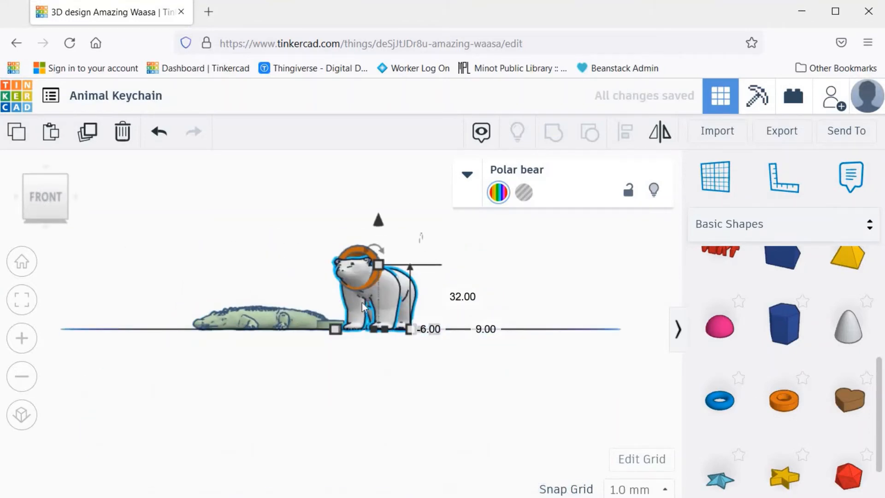
pyautogui.click(450, 303)
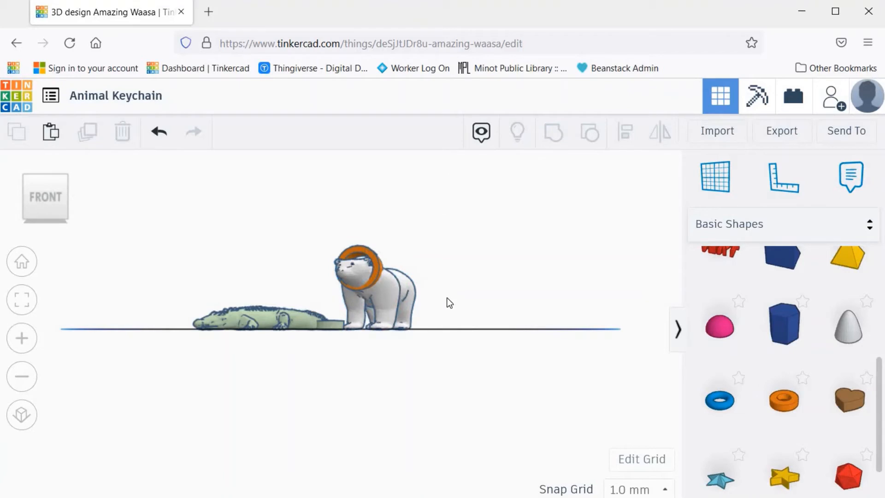
# Examine how the tube fits around the polar bear's neck from the right, back, left and front sides
pyautogui.click(66, 195)
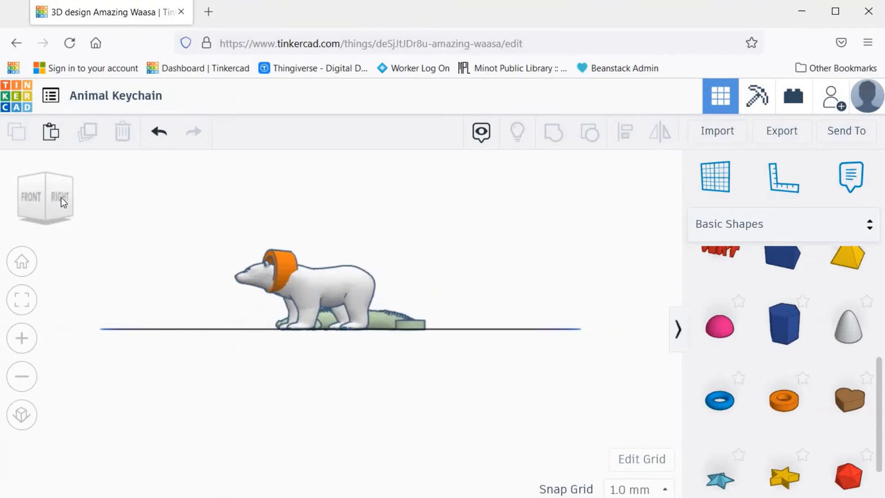
pyautogui.click(60, 195)
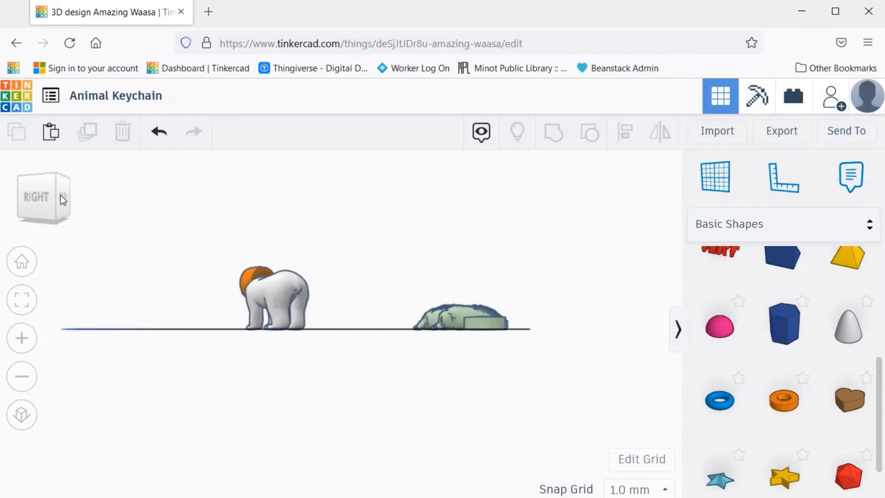
pyautogui.click(60, 195)
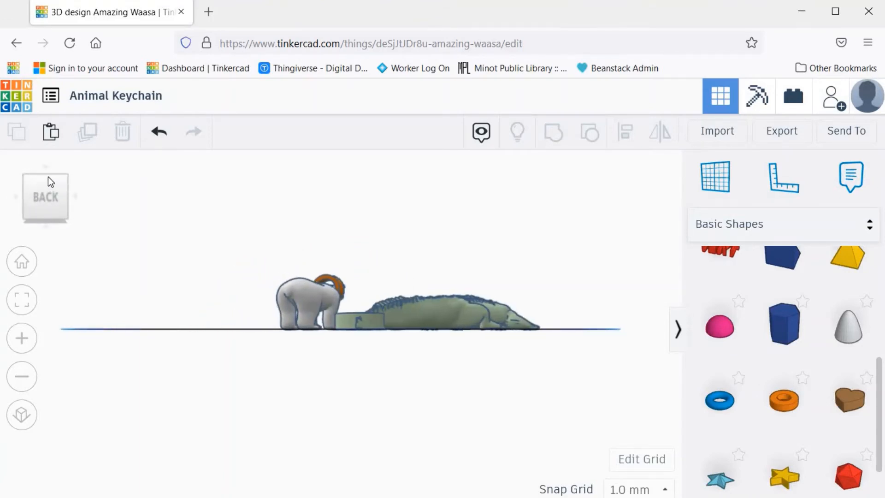
pyautogui.click(49, 178)
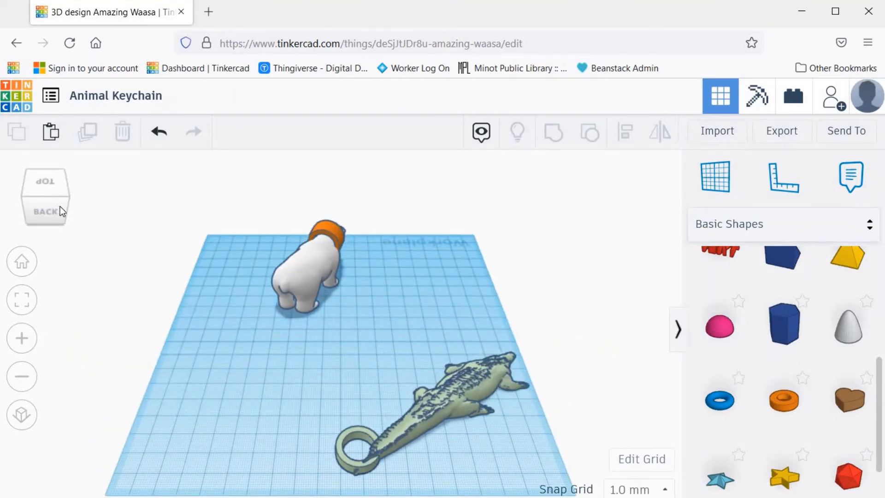
pyautogui.click(66, 198)
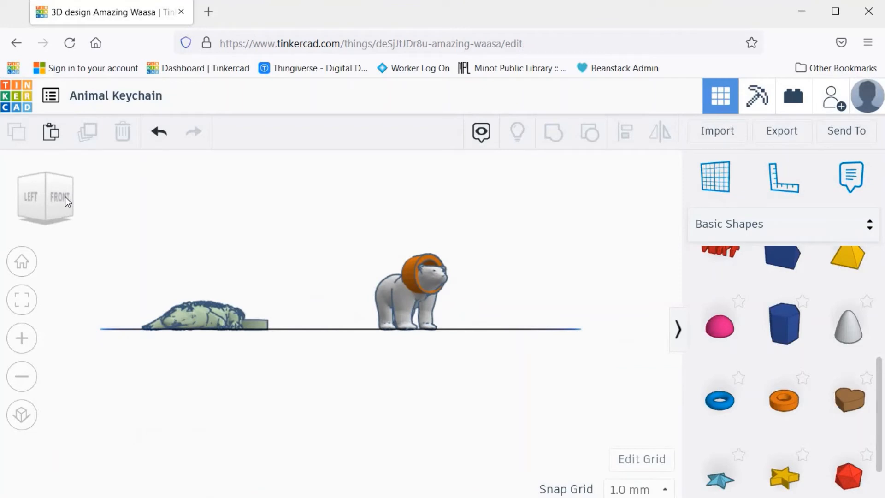
pyautogui.click(65, 197)
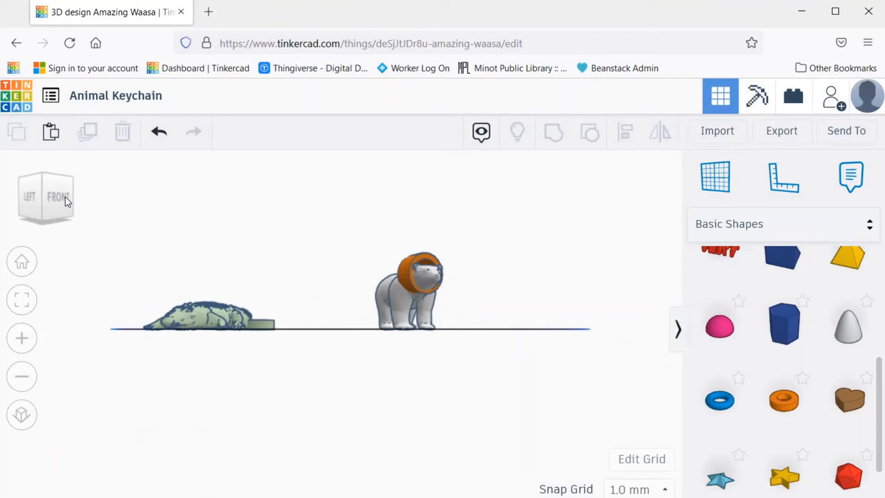
pyautogui.click(47, 180)
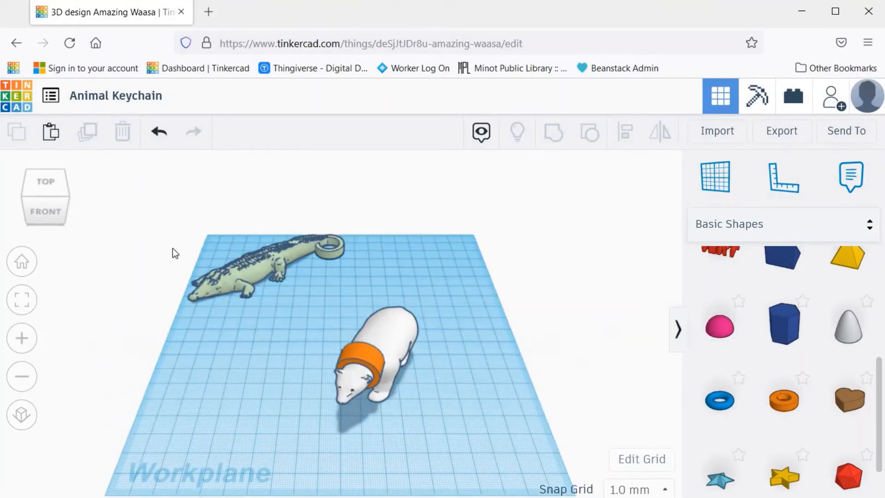
# Resize the tube around the bear's neck to about 27 mm wide and 3 mm deep
pyautogui.click(360, 358)
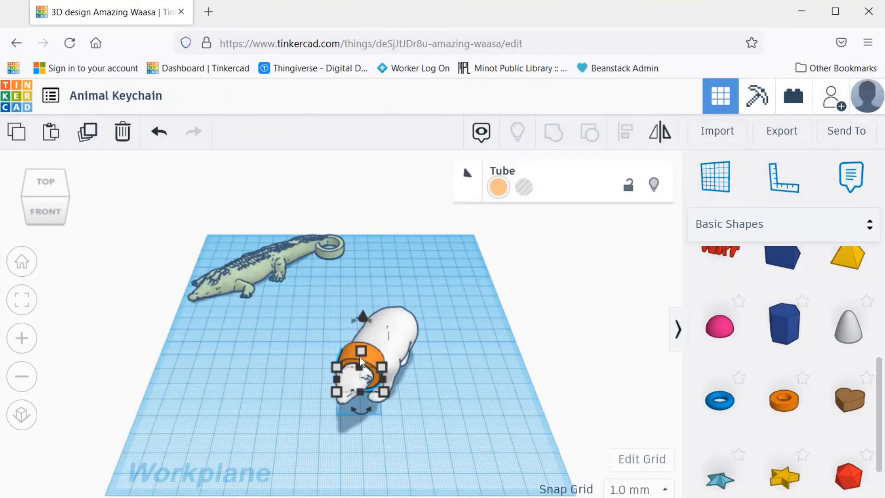
pyautogui.click(385, 369)
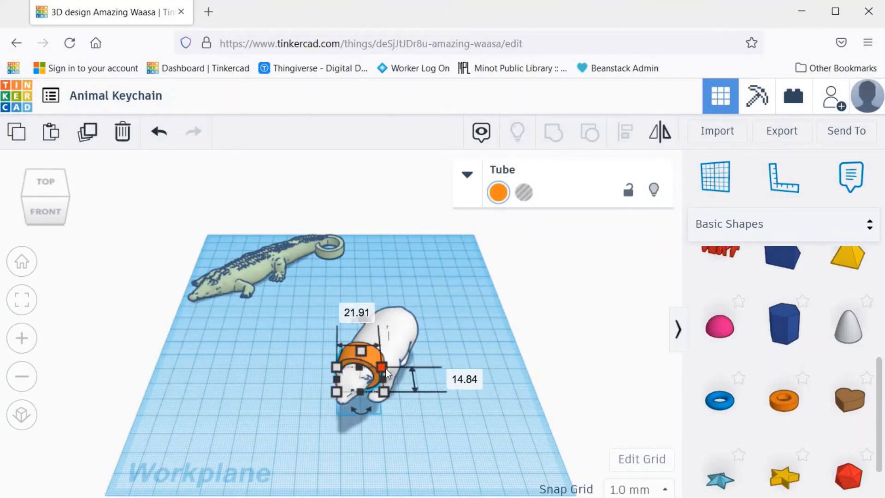
pyautogui.moveTo(381, 369)
pyautogui.mouseDown()
pyautogui.moveTo(387, 388)
pyautogui.moveTo(394, 377)
pyautogui.moveTo(377, 367)
pyautogui.moveTo(385, 357)
pyautogui.moveTo(392, 375)
pyautogui.moveTo(371, 373)
pyautogui.moveTo(382, 365)
pyautogui.mouseUp()
pyautogui.click(457, 359)
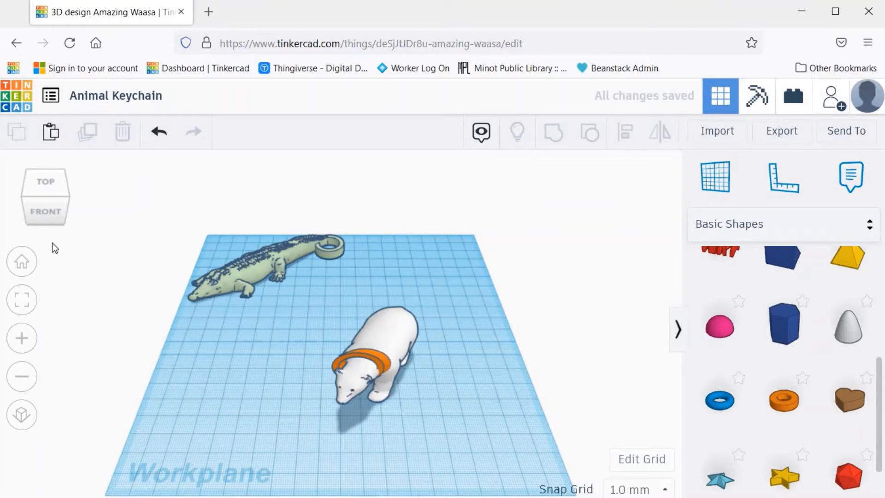
# Resize the tube around the bear's neck to 20 mm wide and 5 mm deep
pyautogui.click(56, 217)
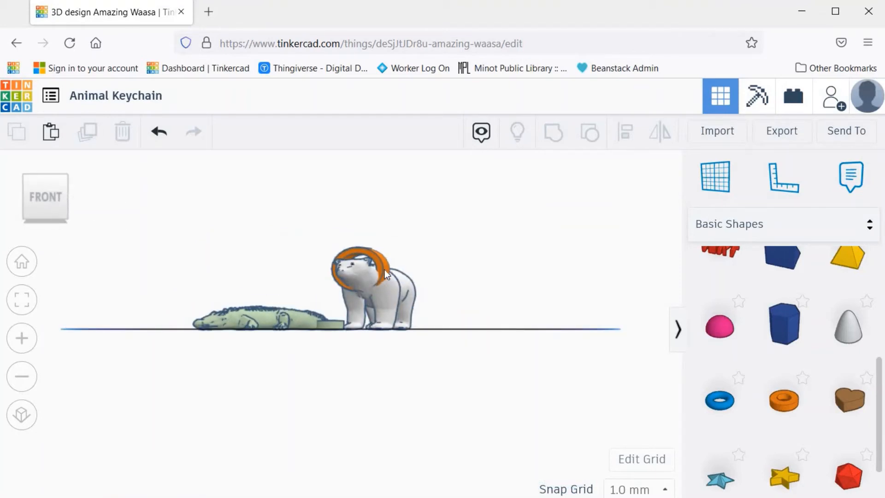
pyautogui.click(342, 288)
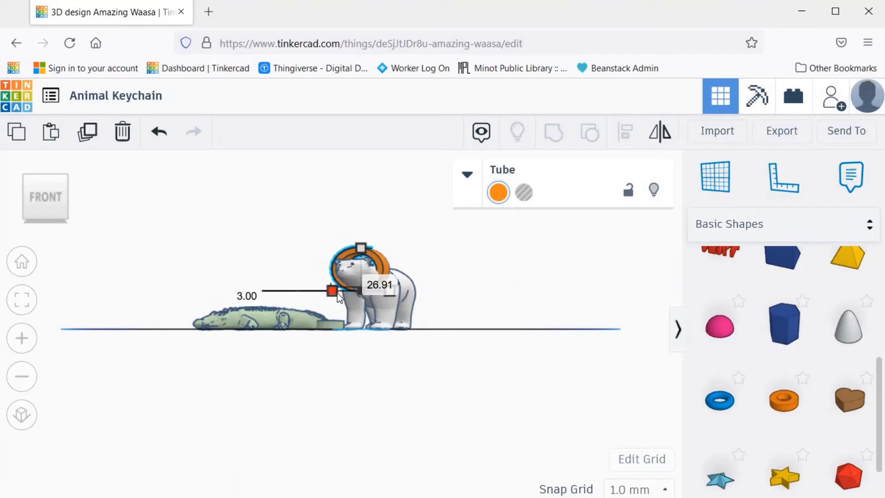
pyautogui.moveTo(332, 291); pyautogui.dragTo(381, 289)
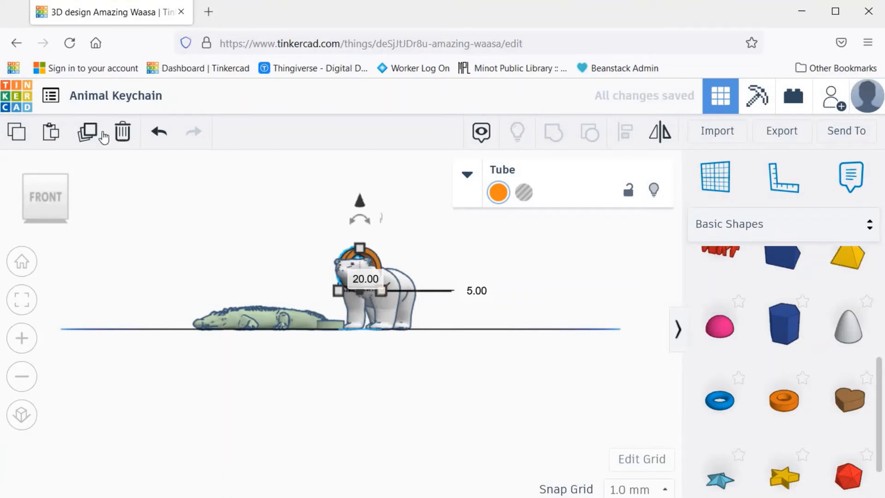
pyautogui.click(48, 181)
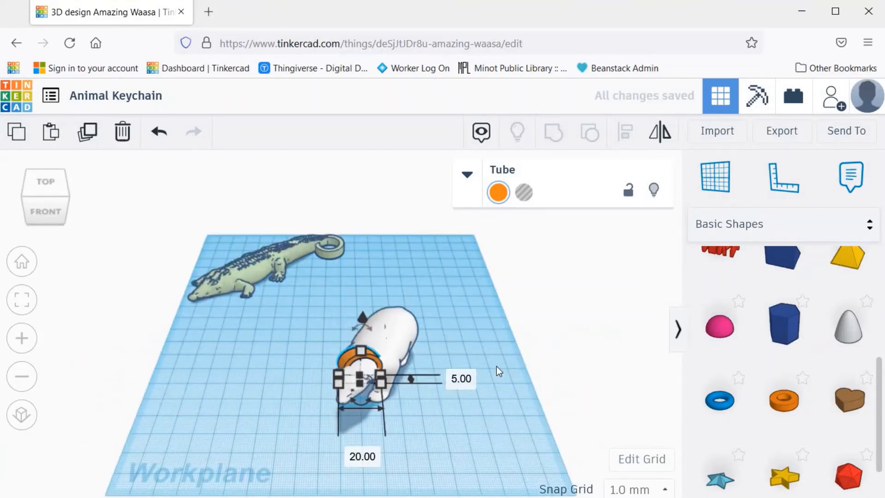
pyautogui.click(477, 363)
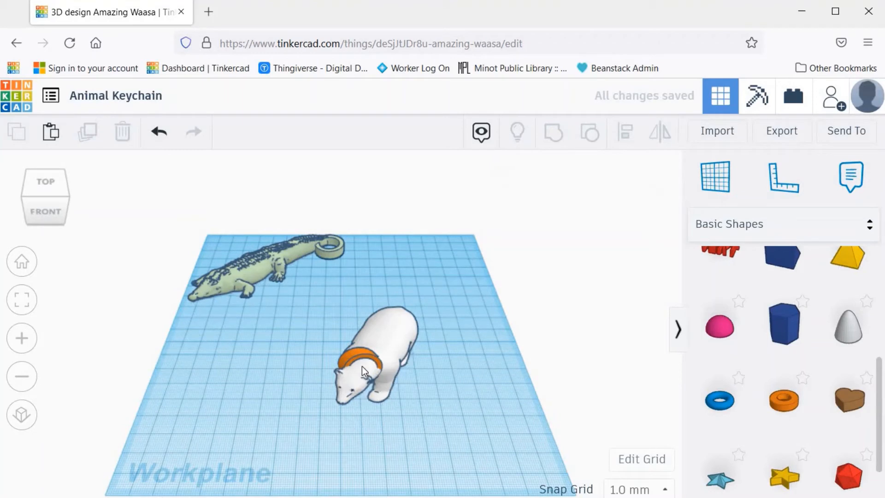
# Rotate the tube slightly about the vertical axis to follow the bear's neck and nudge it by about 0.26 mm and 0.41 mm
pyautogui.click(361, 365)
pyautogui.moveTo(361, 412); pyautogui.dragTo(351, 411)
pyautogui.click(478, 361)
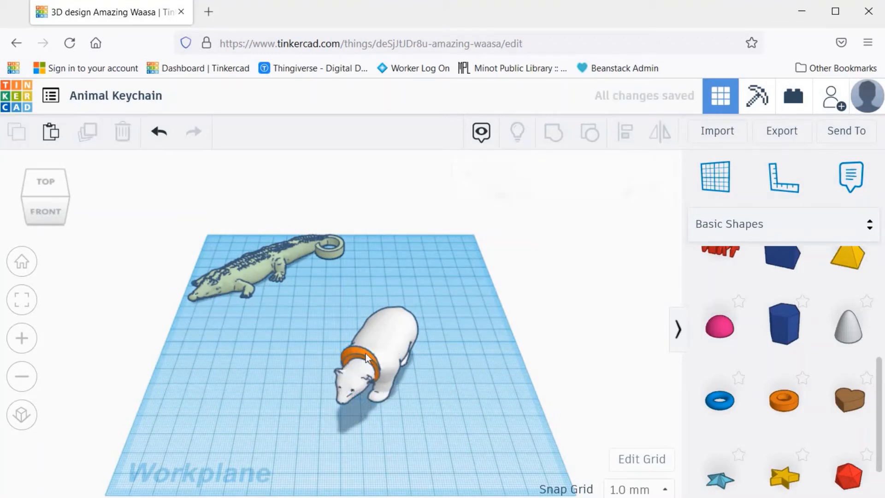
pyautogui.moveTo(364, 352); pyautogui.dragTo(356, 351)
pyautogui.press('Right')
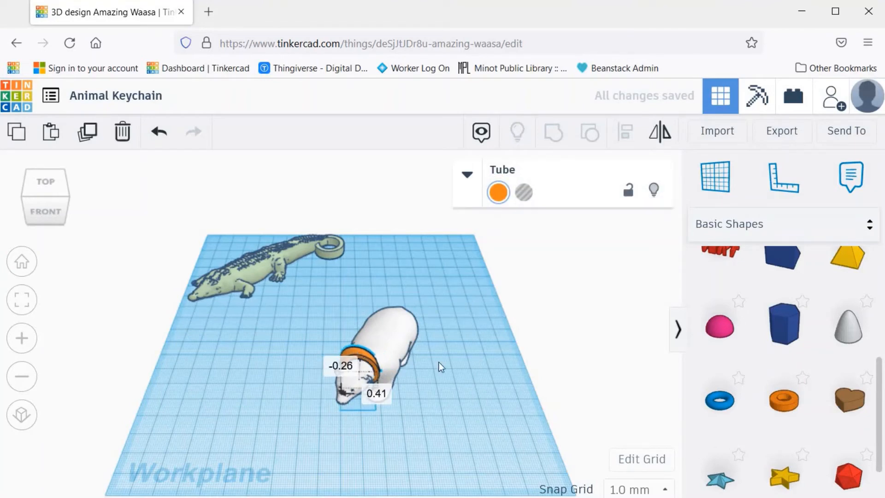
pyautogui.click(444, 362)
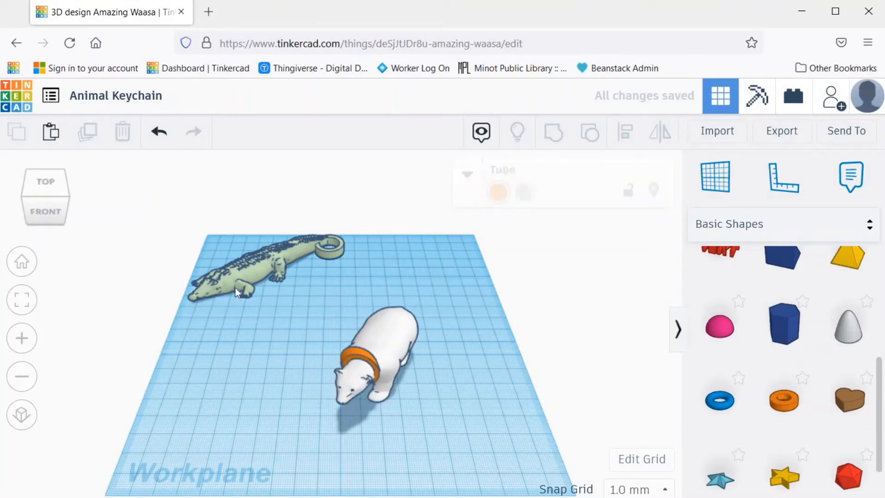
# Group the polar bear and the tube around its neck into one multicolour shape
pyautogui.click(46, 211)
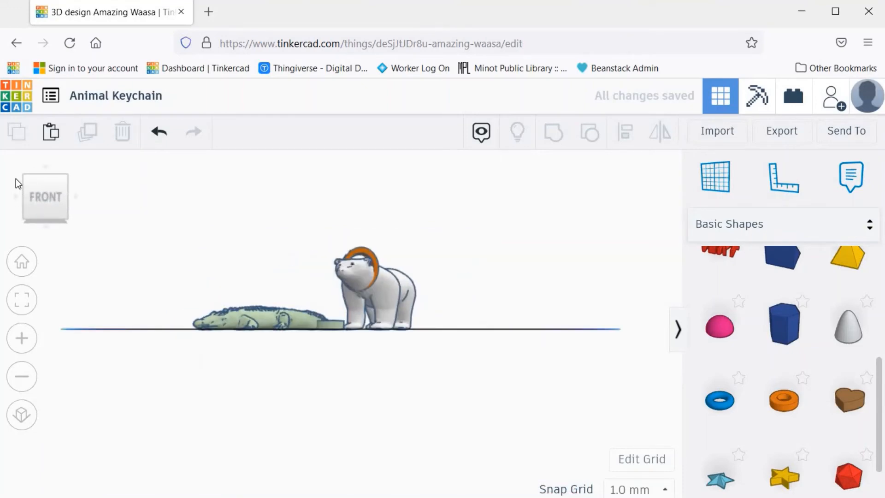
pyautogui.click(43, 183)
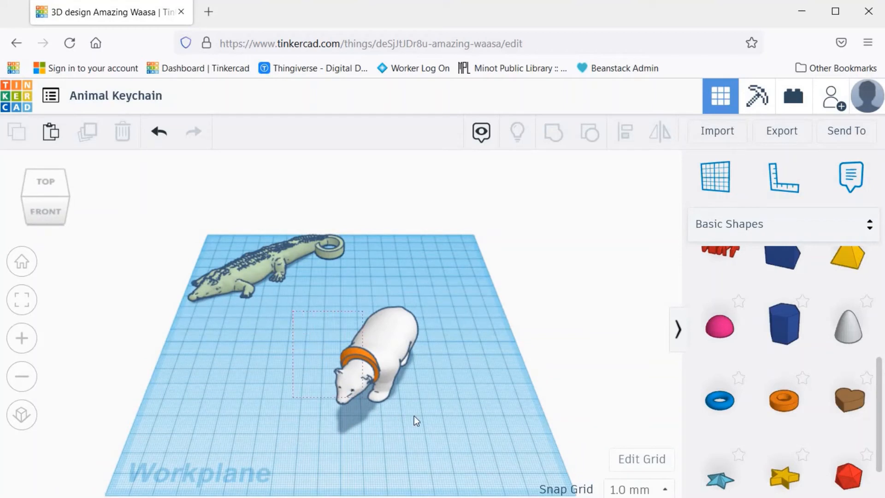
pyautogui.moveTo(414, 414); pyautogui.dragTo(414, 415)
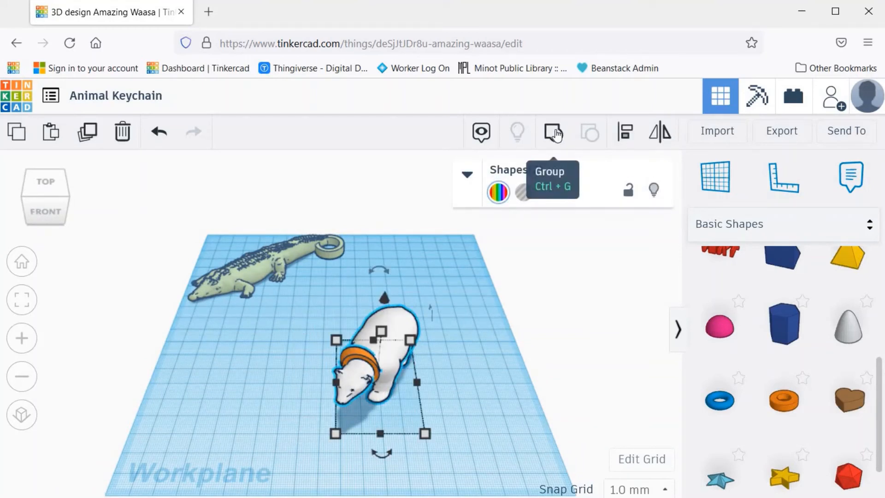
pyautogui.click(556, 134)
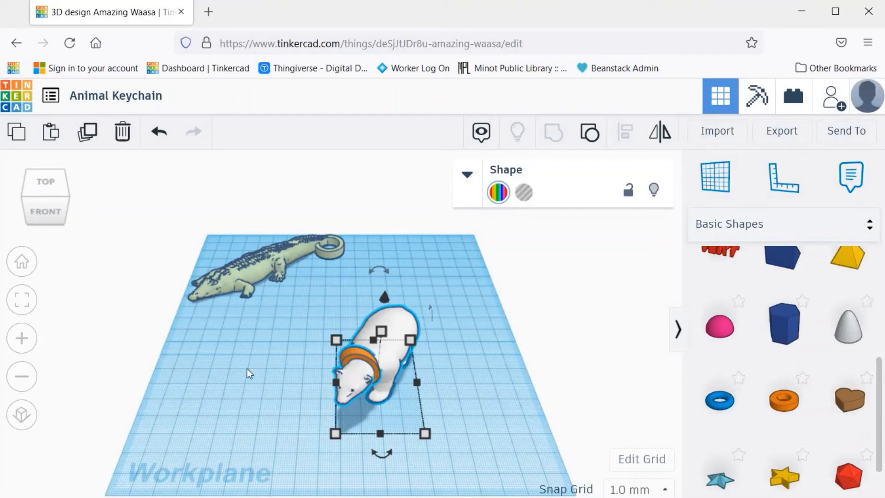
pyautogui.click(49, 212)
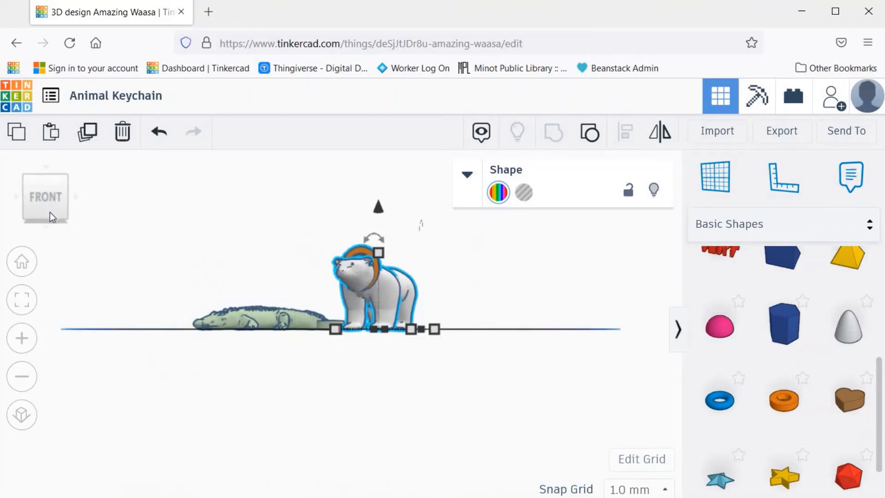
pyautogui.click(45, 180)
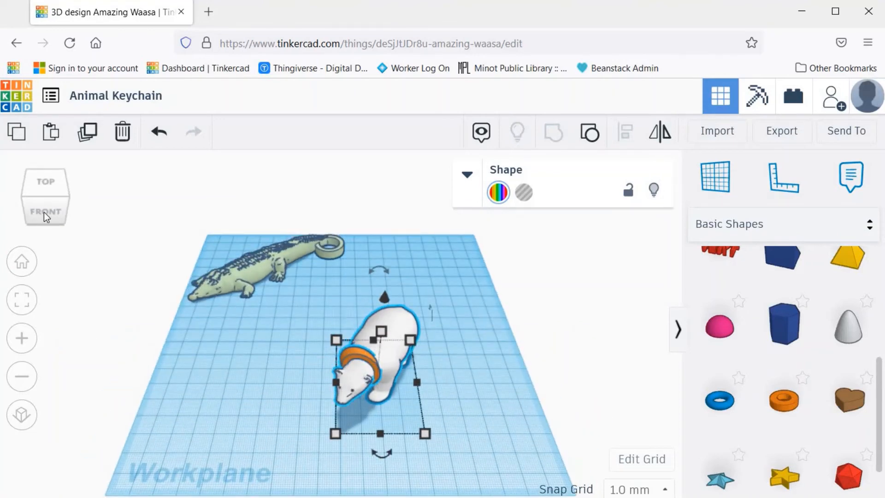
# Move the grouped polar bear to the back of the workplane beside the crocodile
pyautogui.click(43, 216)
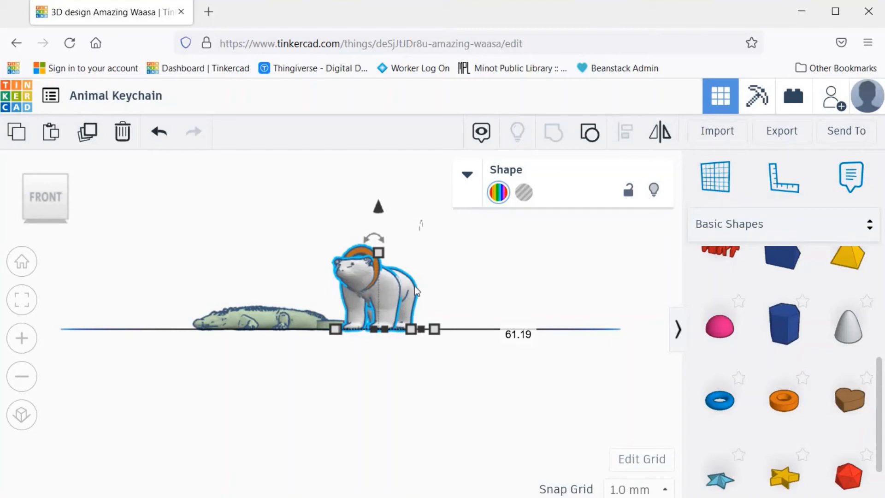
pyautogui.click(49, 178)
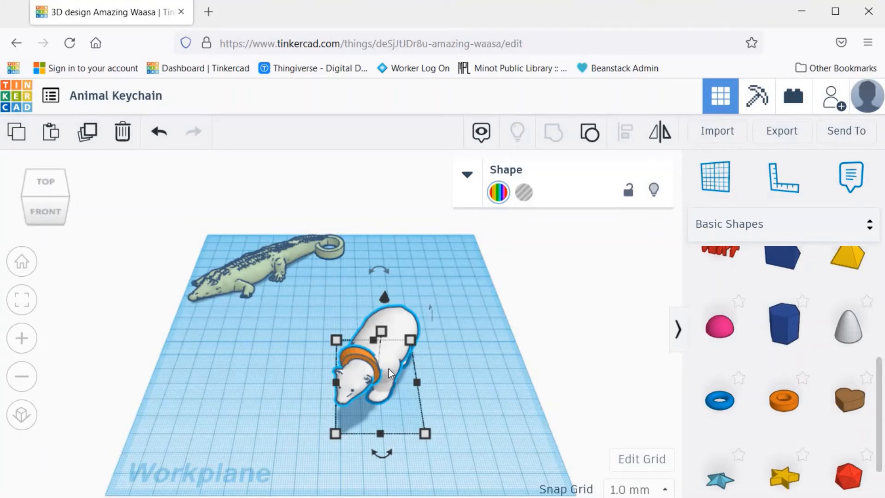
pyautogui.moveTo(388, 368); pyautogui.dragTo(397, 265)
pyautogui.click(502, 358)
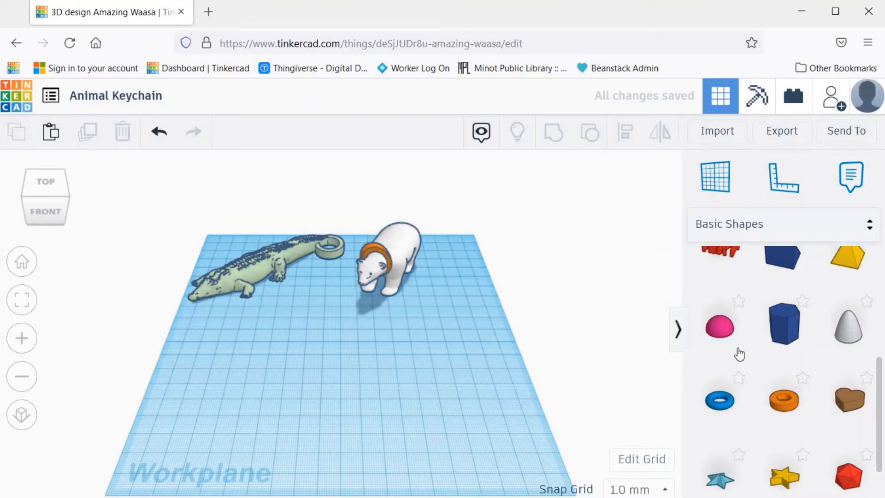
# Place a frog from the Animals set of Creatures & Characters on the workplane in front of the bear
pyautogui.click(870, 227)
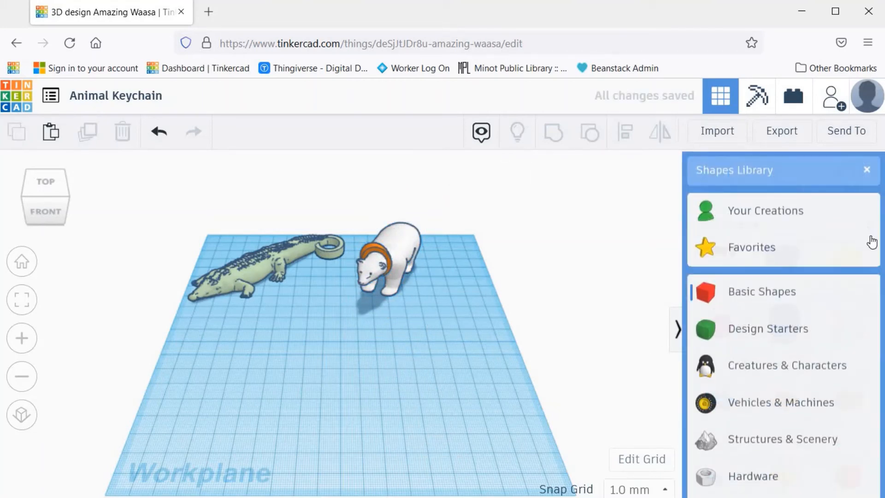
pyautogui.click(829, 365)
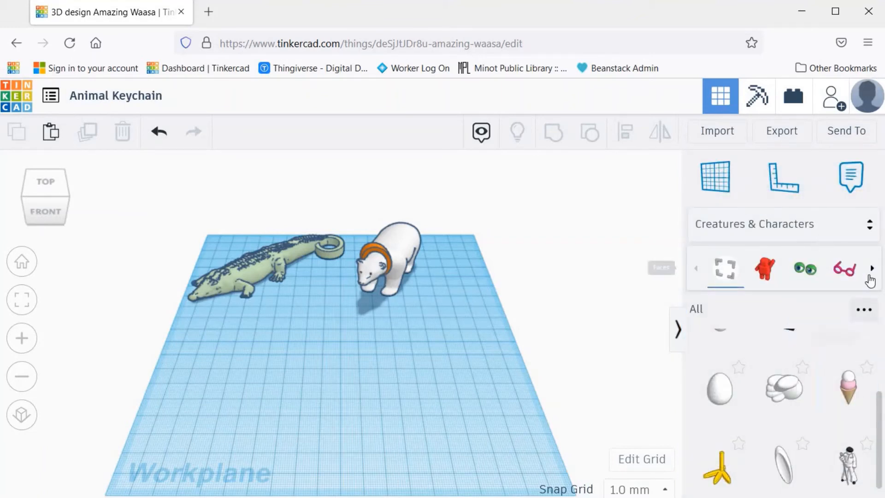
pyautogui.click(871, 272)
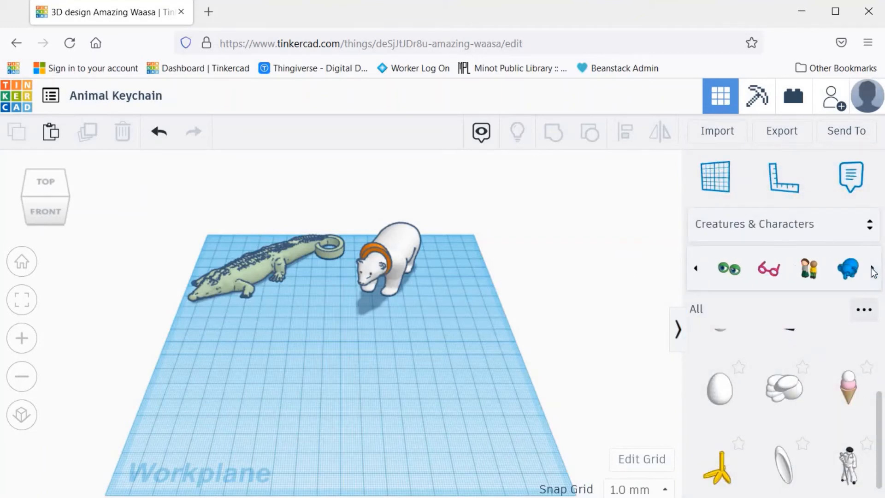
pyautogui.click(843, 272)
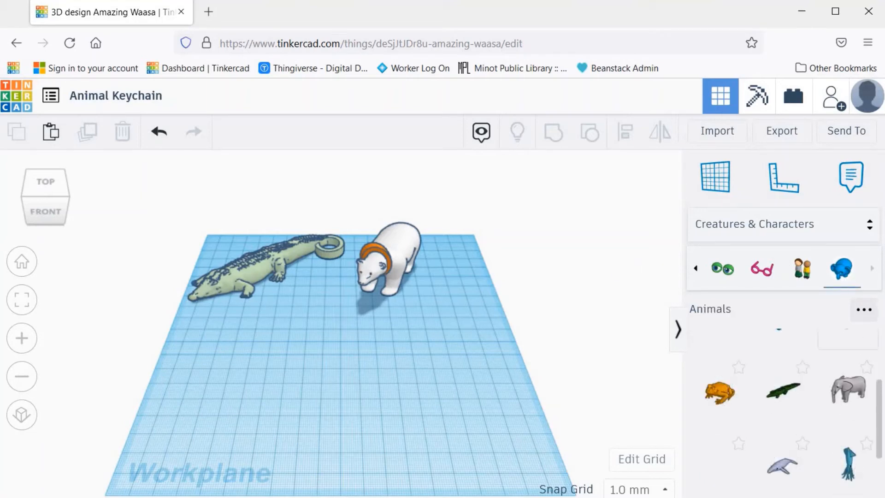
pyautogui.scroll(-2, 783, 406)
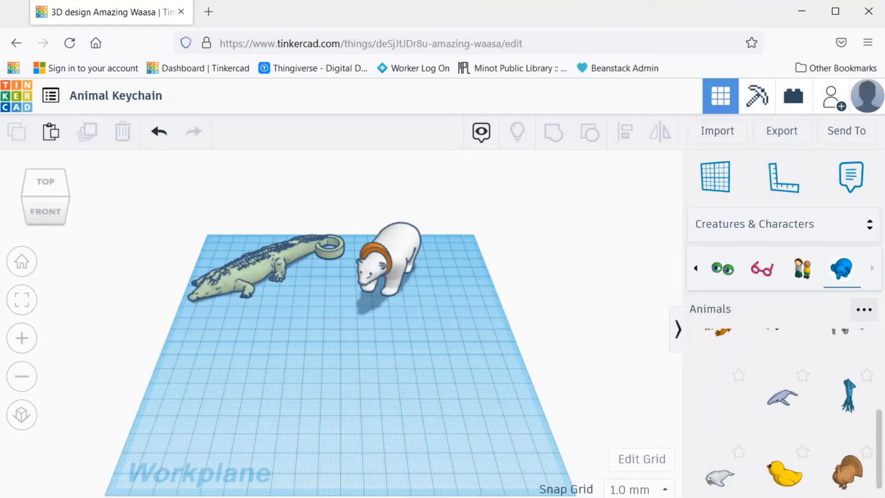
pyautogui.scroll(1, 719, 375)
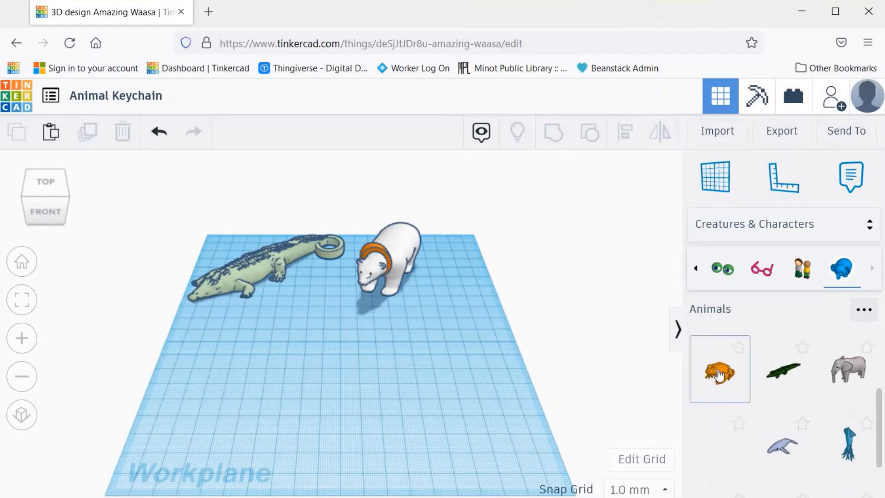
pyautogui.moveTo(718, 375); pyautogui.dragTo(376, 383)
pyautogui.click(443, 384)
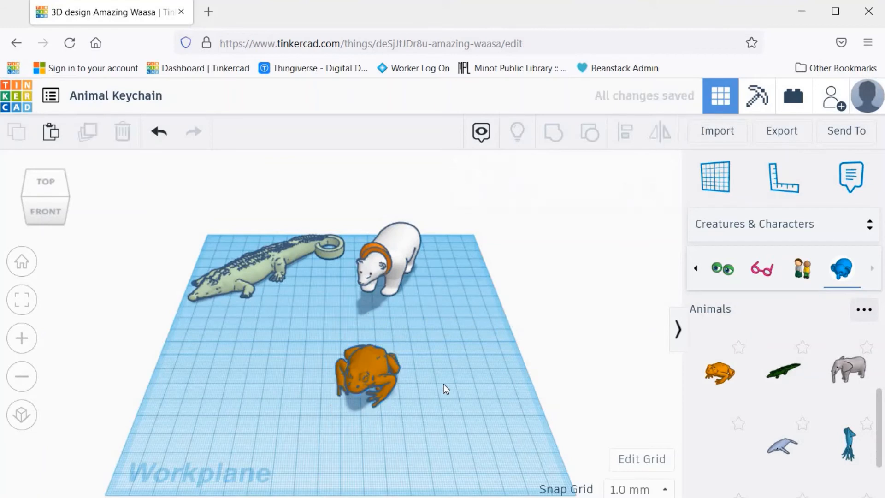
# Recolour the frog with the pale yellow preset
pyautogui.click(378, 369)
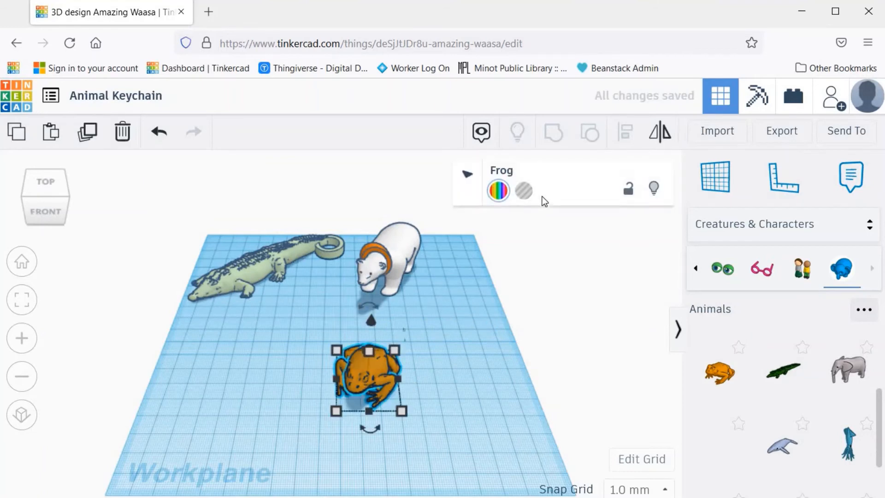
pyautogui.click(498, 192)
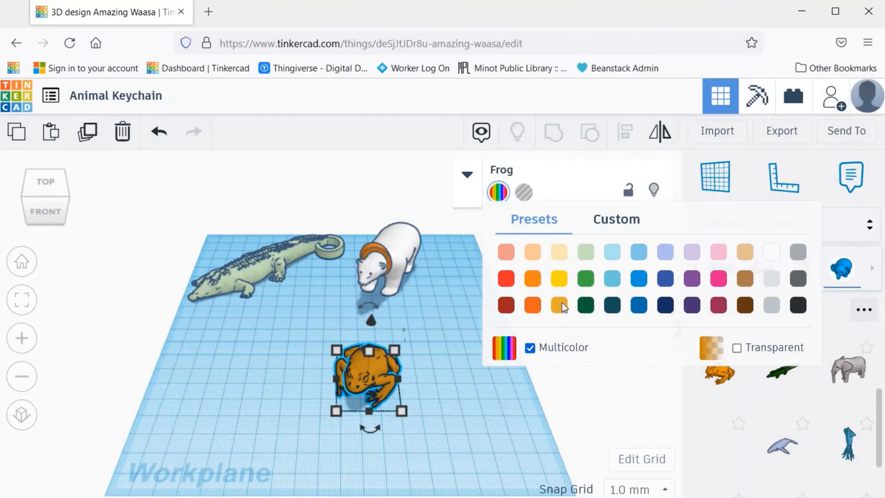
pyautogui.click(558, 252)
pyautogui.click(469, 364)
# Shift the frog by about 10.81 mm and 2.30 mm and rotate it 57° about the vertical axis into a side-on pose
pyautogui.moveTo(375, 374); pyautogui.dragTo(396, 371)
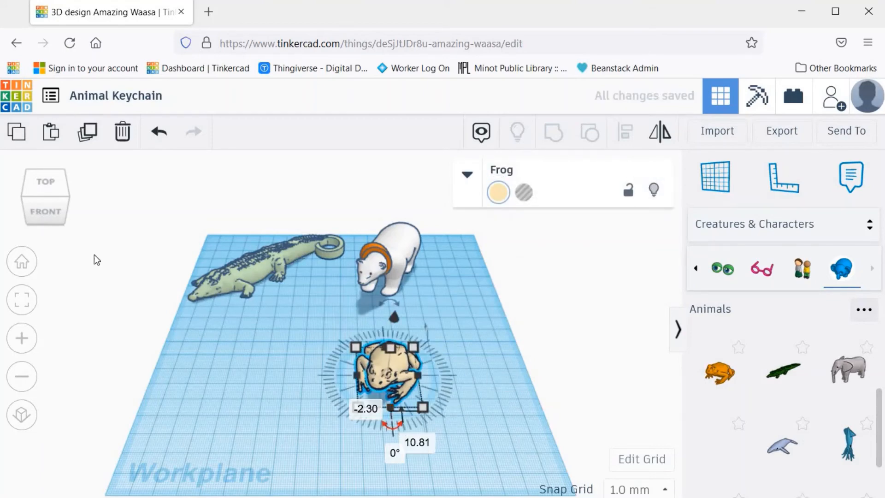
pyautogui.click(51, 213)
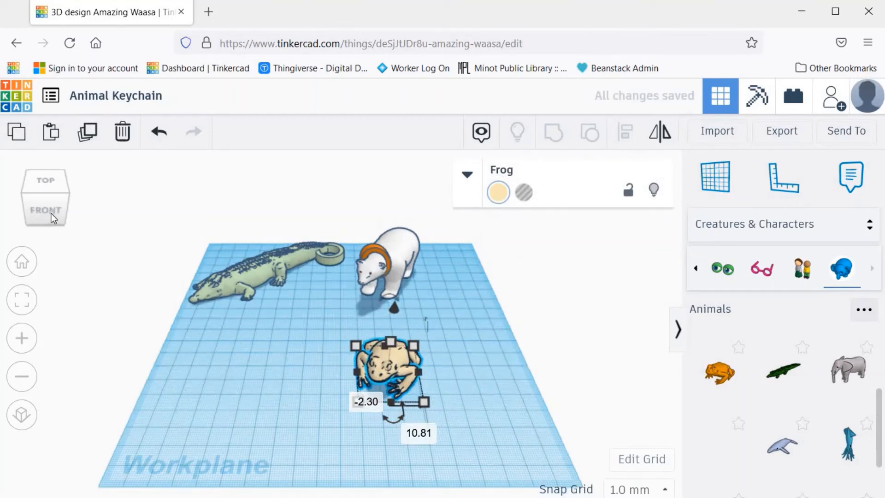
pyautogui.click(455, 320)
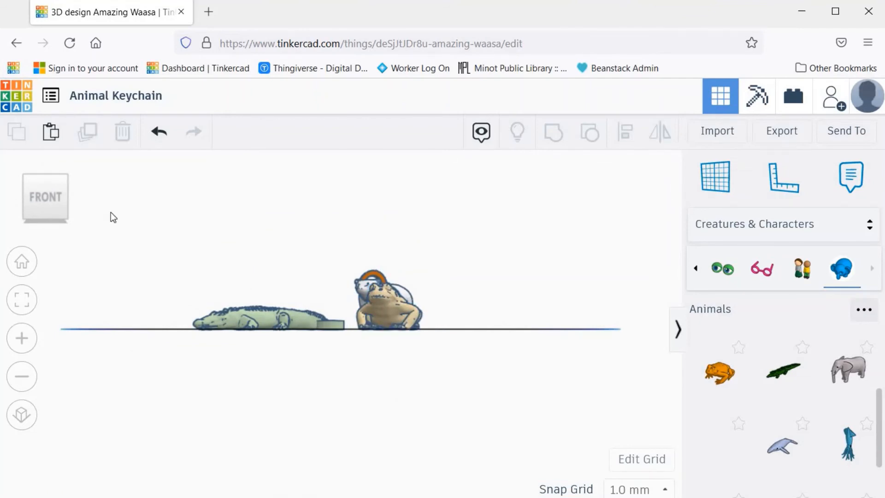
pyautogui.click(46, 176)
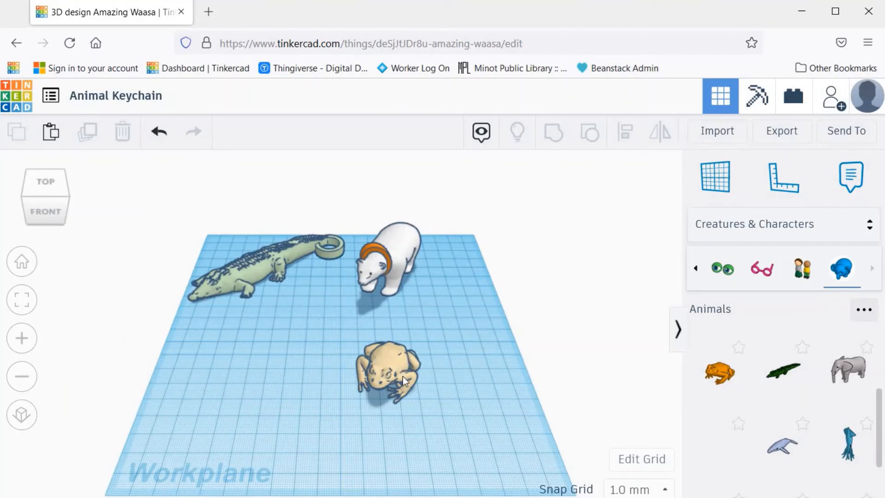
pyautogui.moveTo(402, 377); pyautogui.dragTo(319, 410)
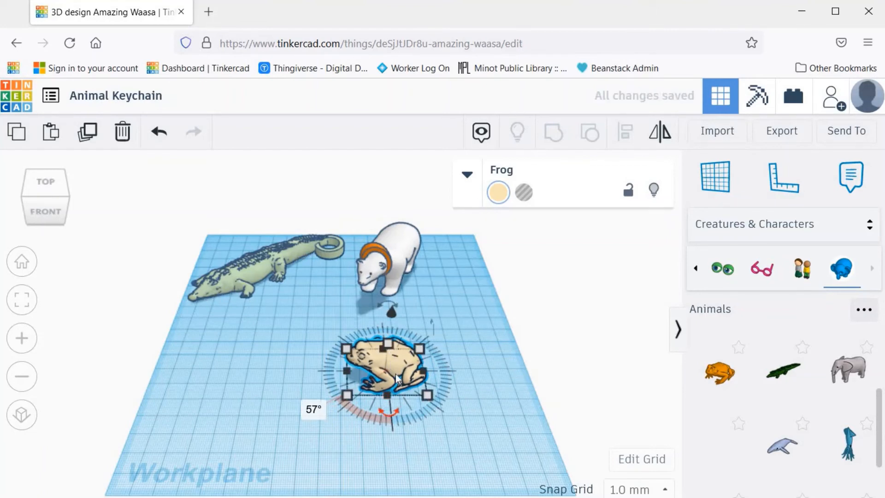
pyautogui.click(474, 338)
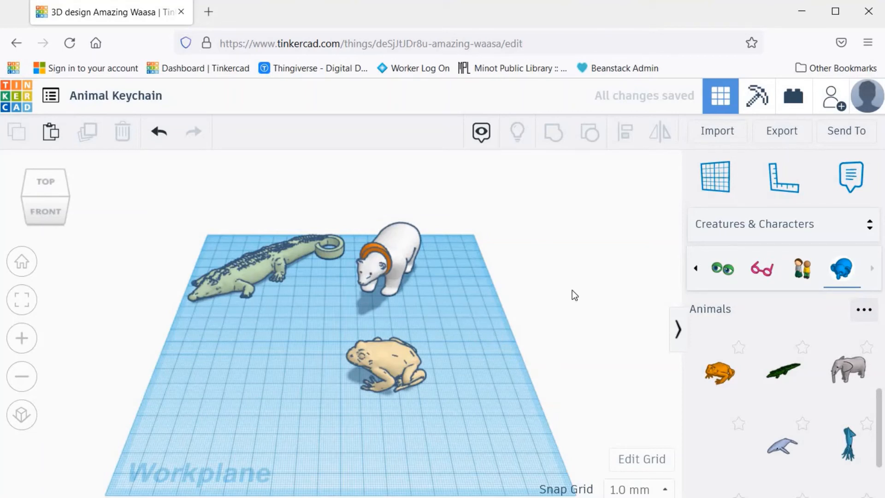
# Place a torus from Basic Shapes on the workplane beside the frog
pyautogui.click(843, 224)
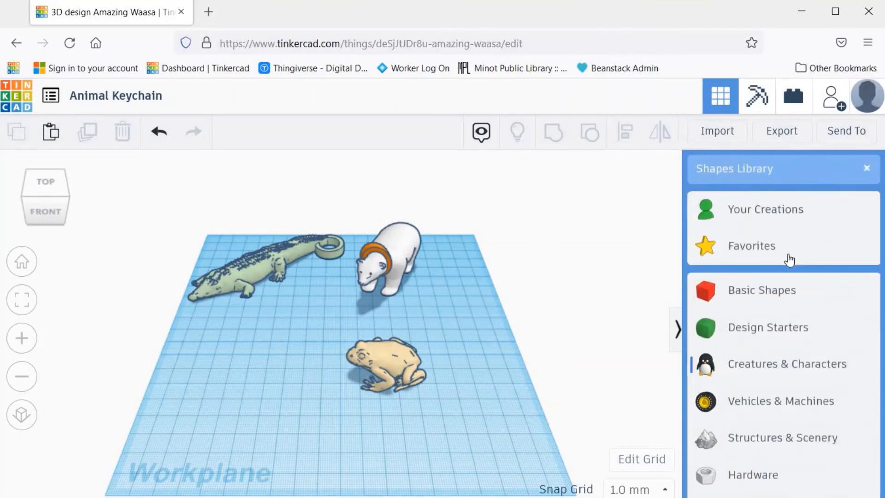
pyautogui.click(771, 295)
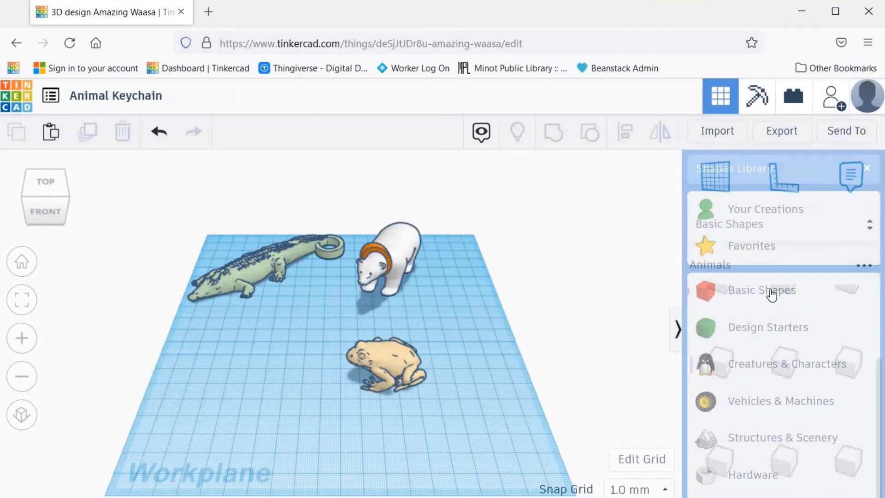
pyautogui.moveTo(881, 345); pyautogui.dragTo(881, 405)
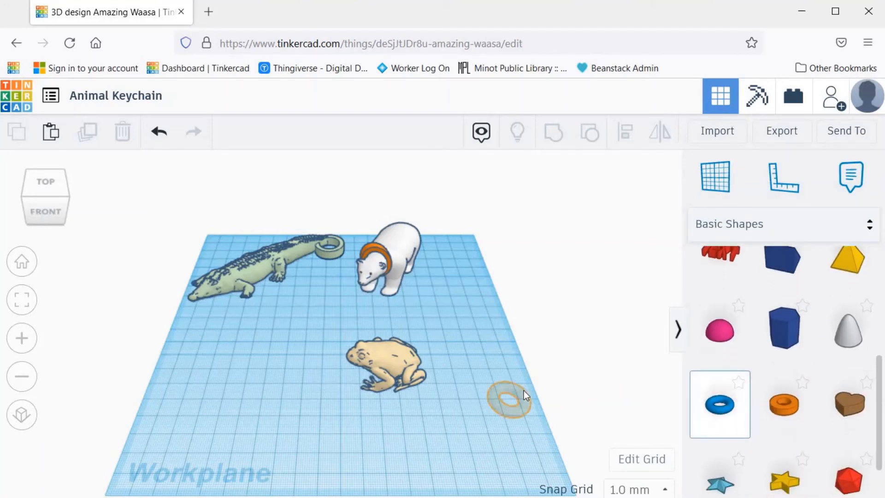
pyautogui.click(481, 339)
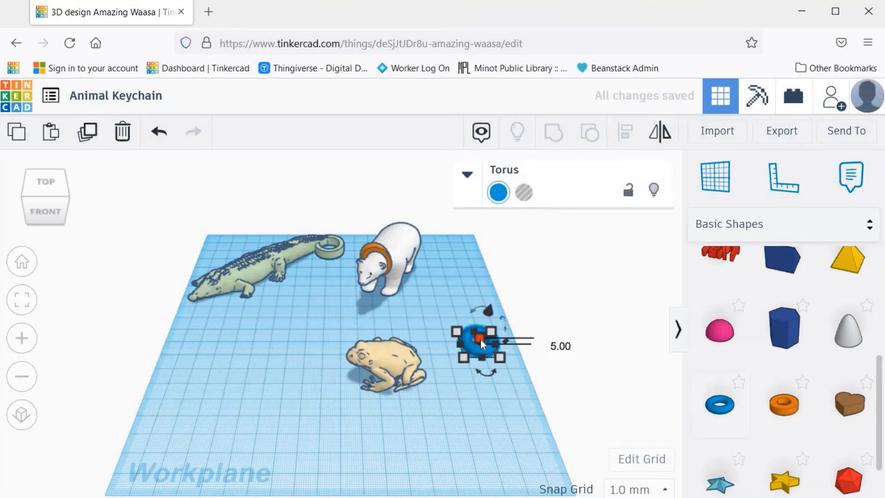
# Rotate the torus 90° so that it stands upright
pyautogui.click(484, 301)
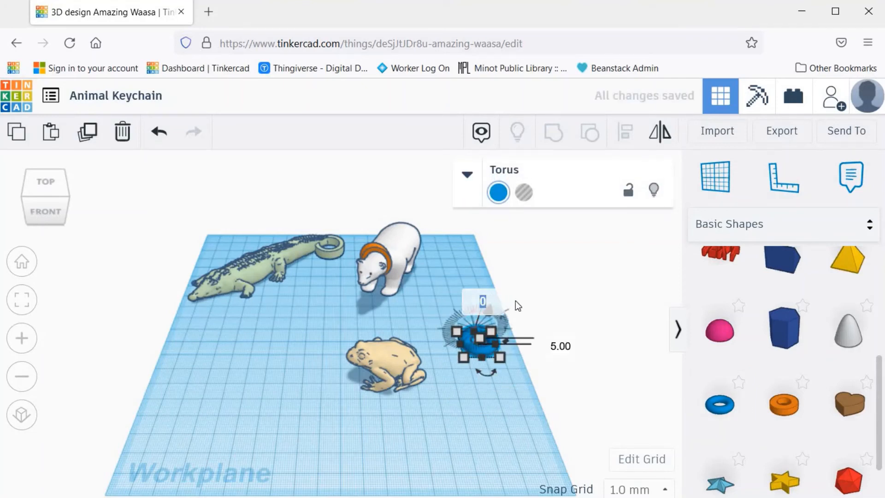
pyautogui.write('9')
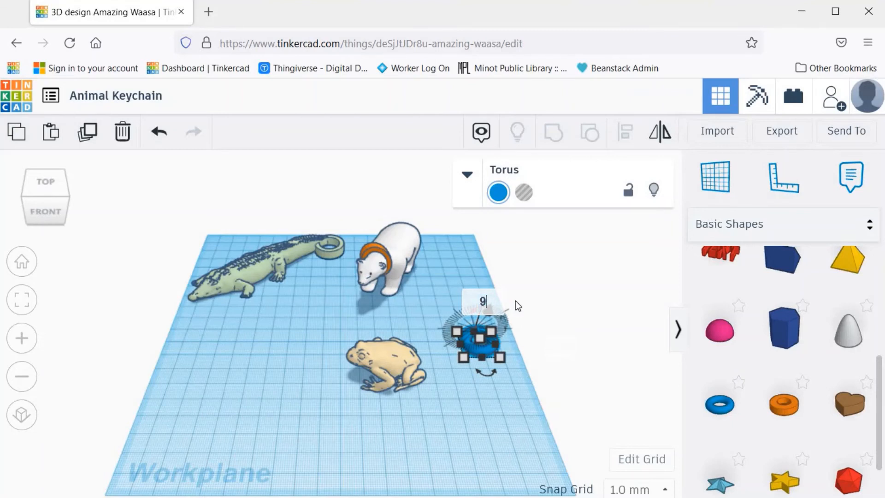
pyautogui.write('0')
pyautogui.press('Return')
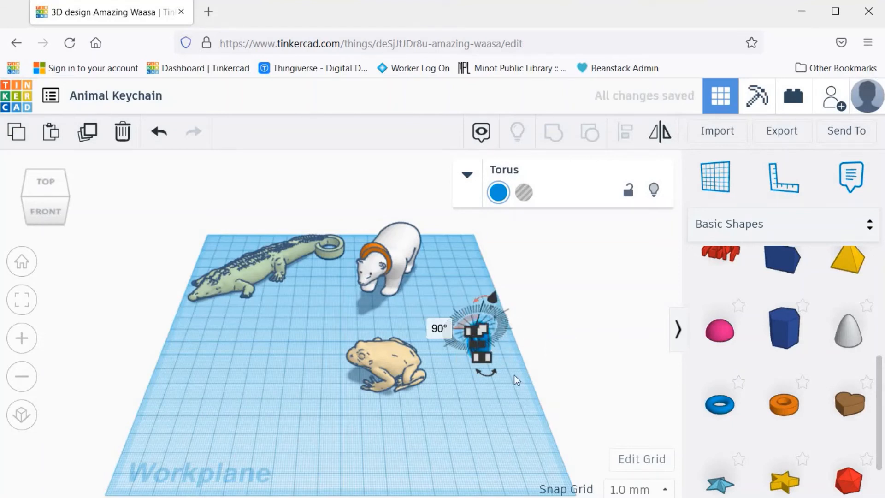
pyautogui.click(488, 352)
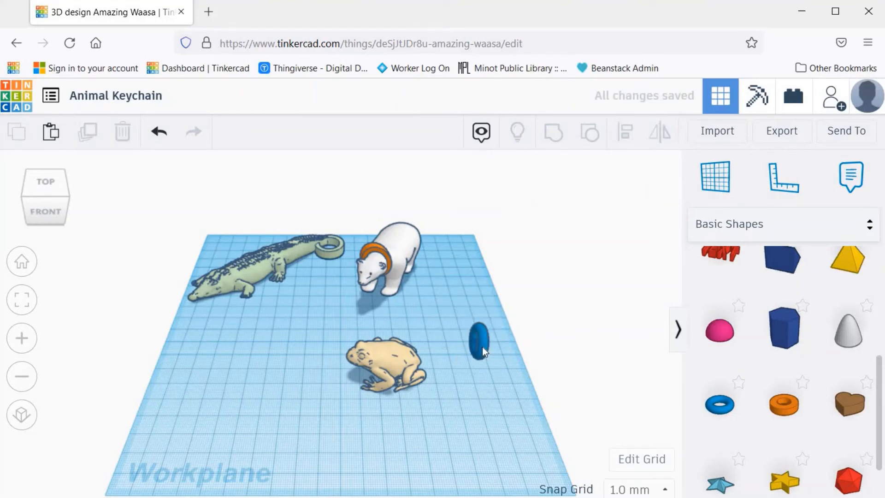
# Position the torus as a loop in the frog's back, raised to 6 mm above the workplane and shifted by 8 mm and 4 mm
pyautogui.moveTo(483, 346); pyautogui.dragTo(392, 367)
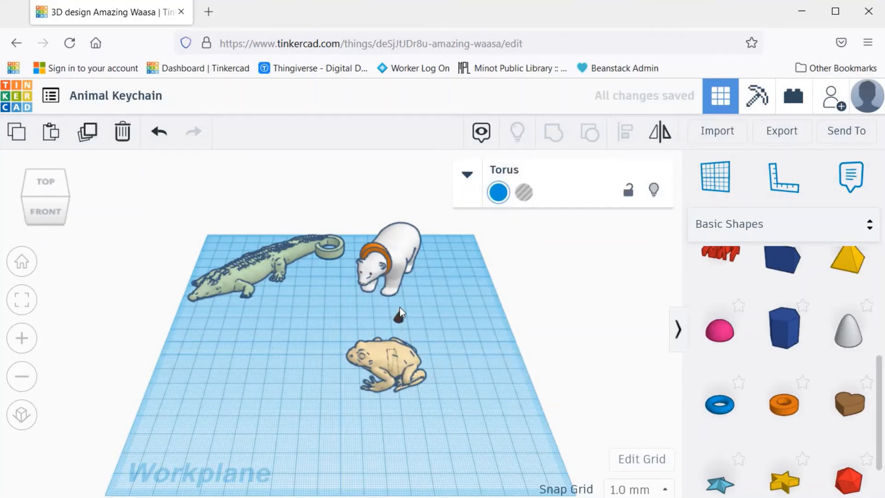
pyautogui.moveTo(400, 307); pyautogui.dragTo(401, 292)
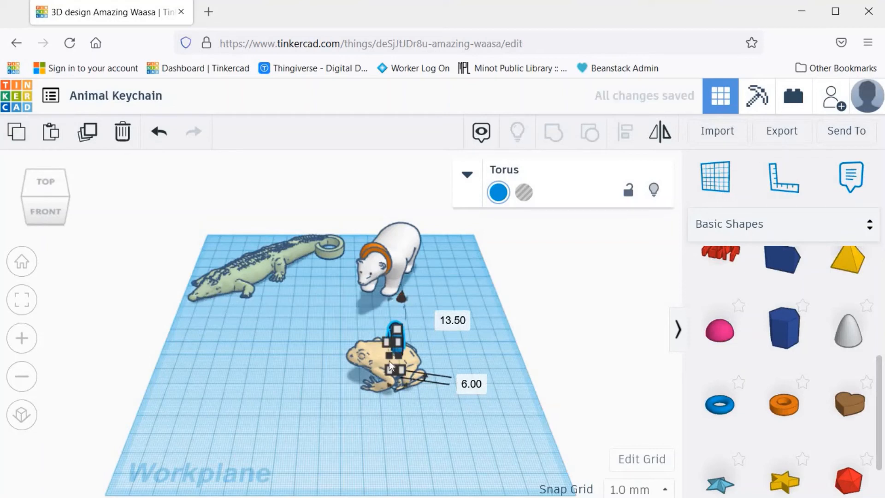
pyautogui.click(470, 384)
pyautogui.click(461, 335)
pyautogui.click(478, 342)
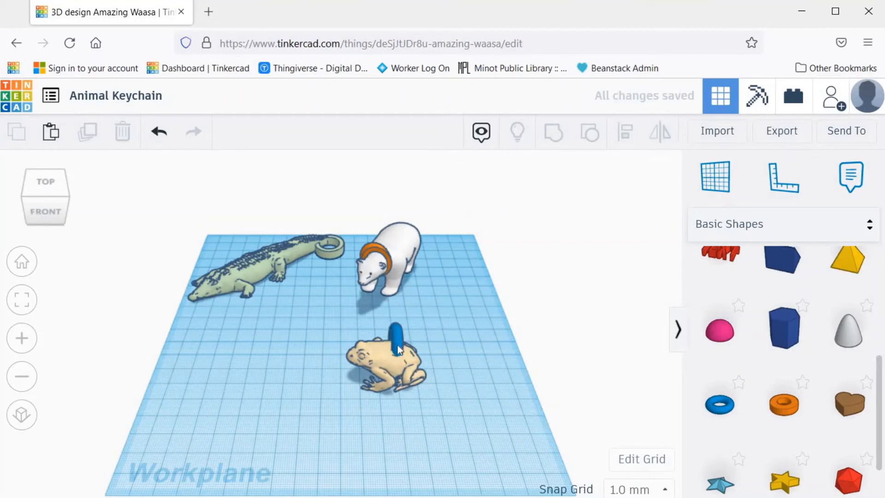
pyautogui.moveTo(397, 345)
pyautogui.mouseDown()
pyautogui.moveTo(388, 355)
pyautogui.moveTo(382, 343)
pyautogui.mouseUp()
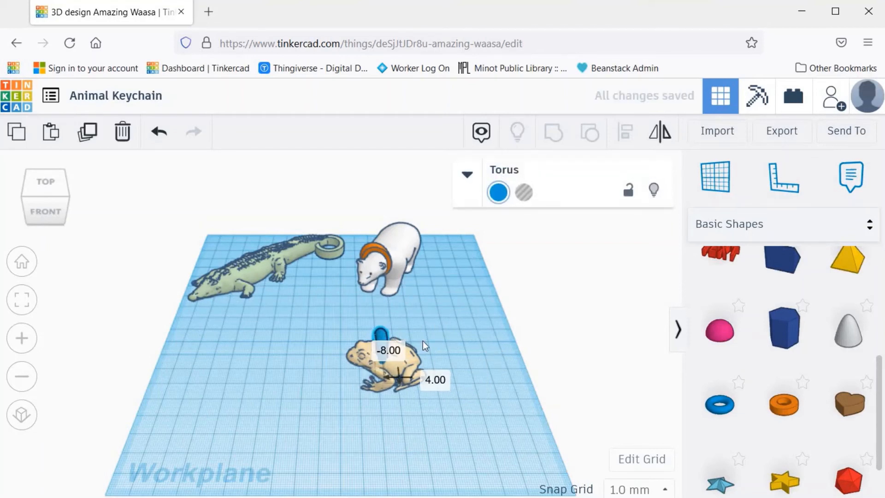
pyautogui.click(421, 322)
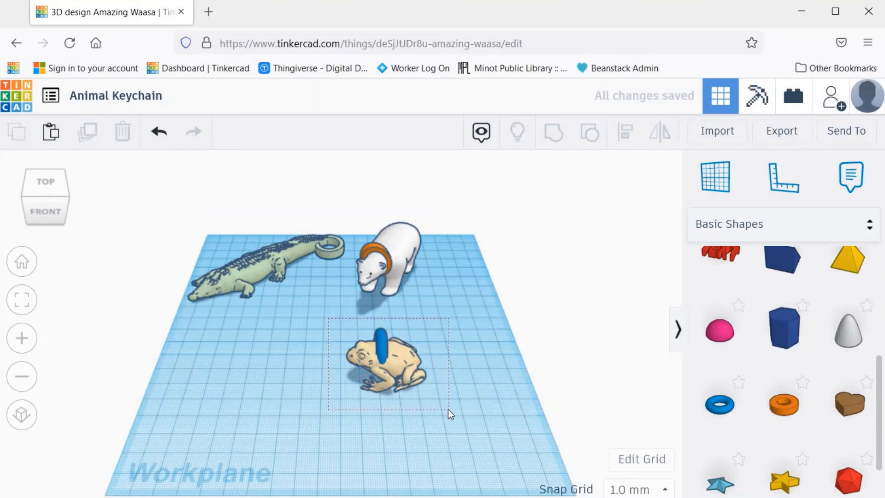
# Align the frog and the torus by their centres in both width and depth
pyautogui.moveTo(448, 409); pyautogui.dragTo(447, 400)
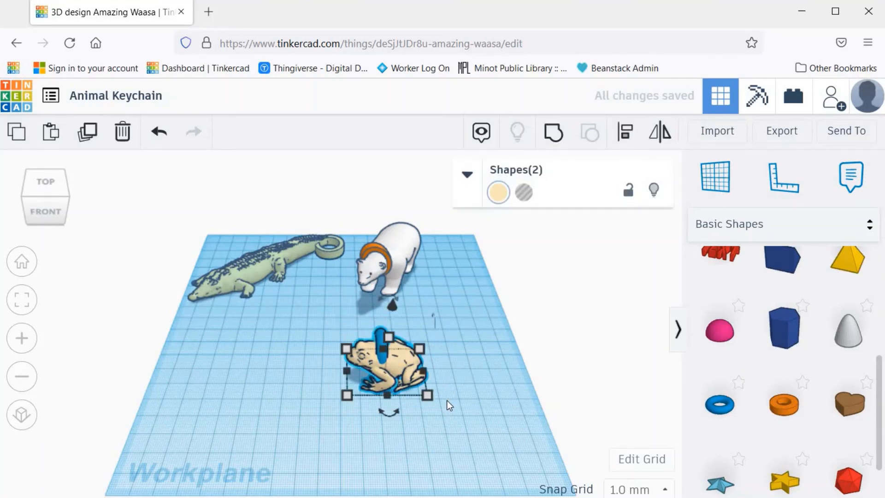
pyautogui.click(626, 134)
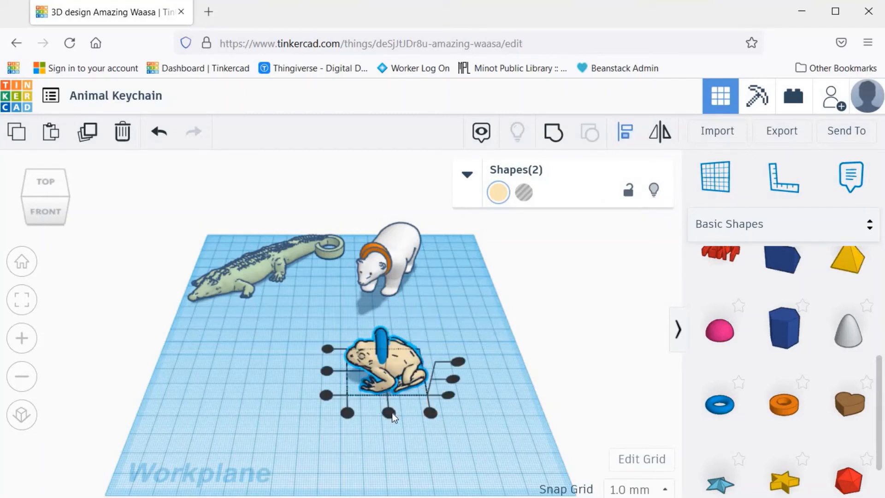
pyautogui.click(390, 413)
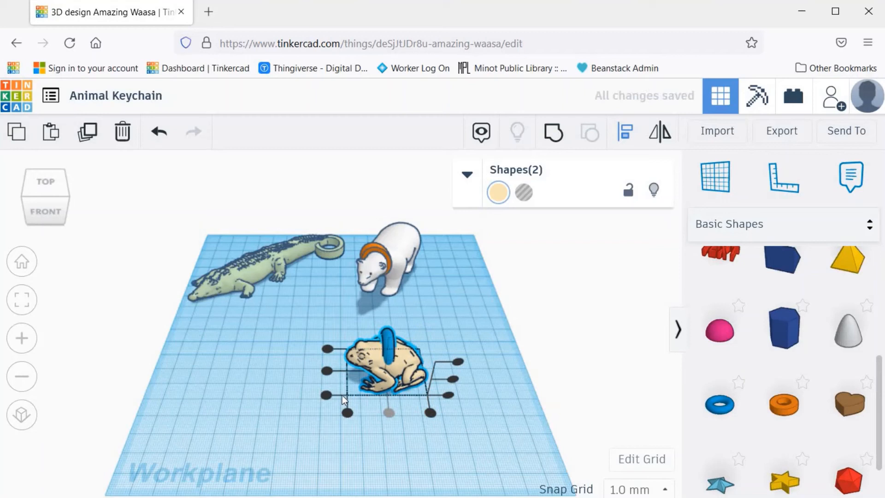
pyautogui.click(325, 372)
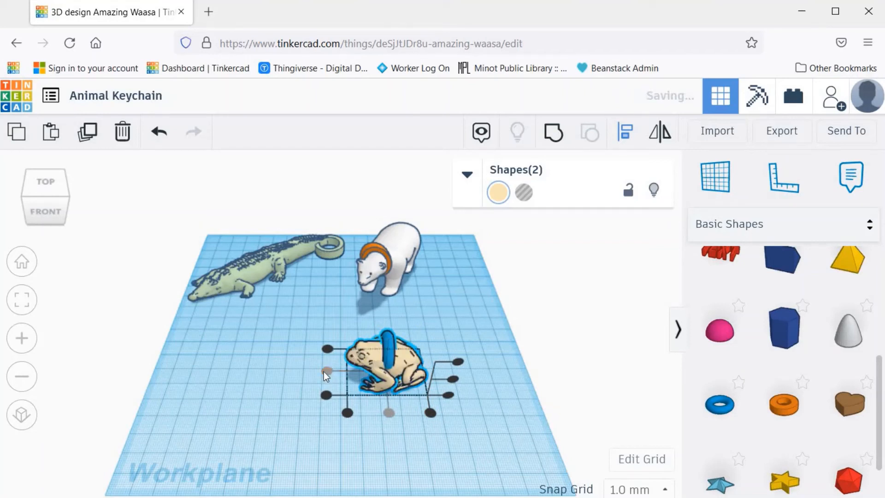
# Raise the torus in the frog's back by 2 mm, to 8 mm above the workplane
pyautogui.click(214, 430)
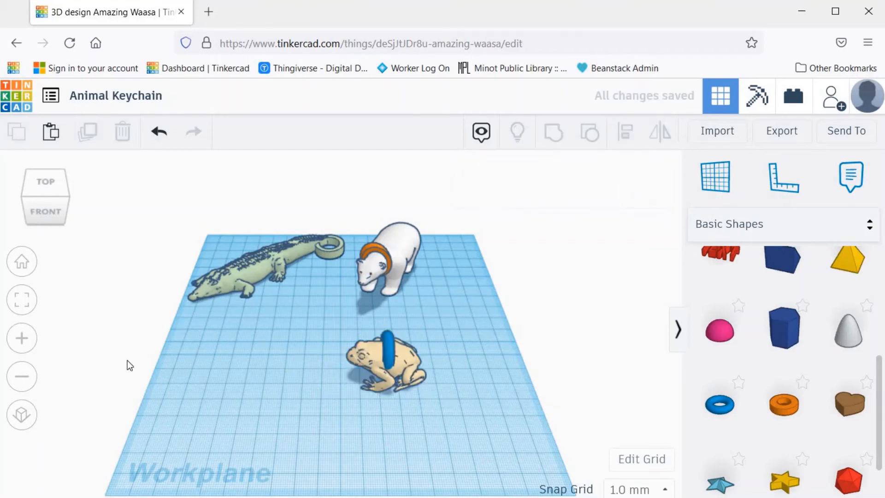
pyautogui.click(45, 180)
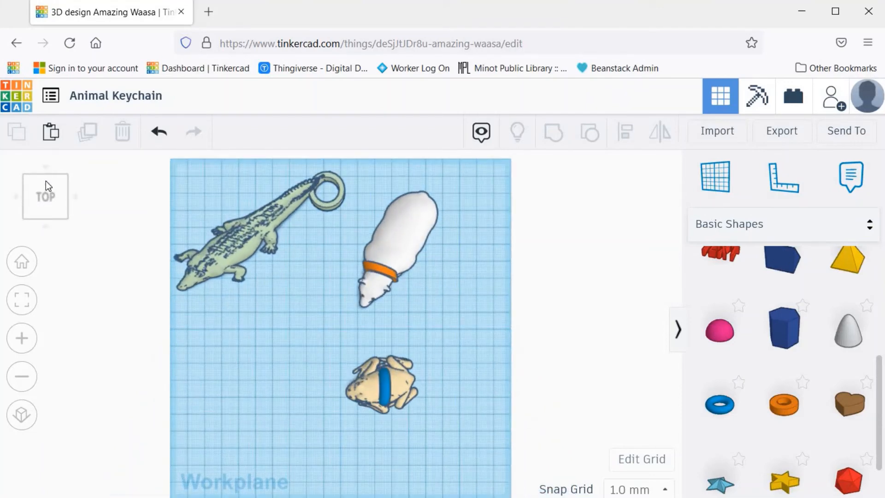
pyautogui.click(26, 195)
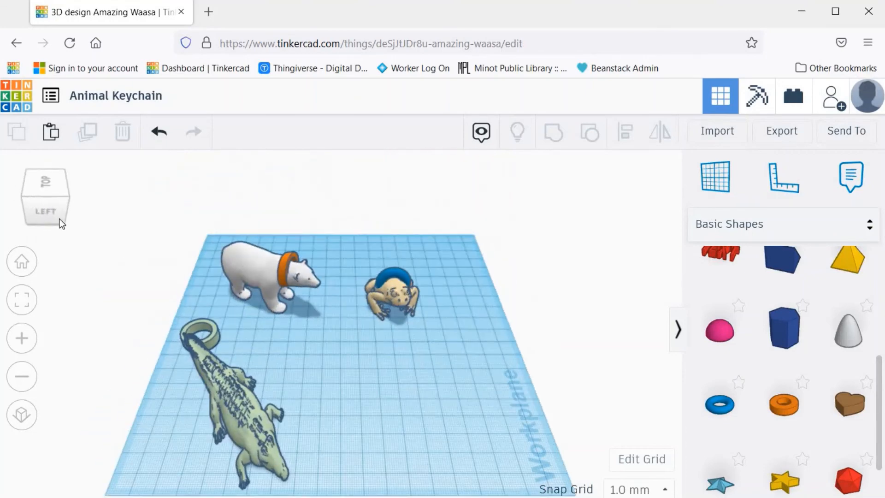
pyautogui.click(65, 196)
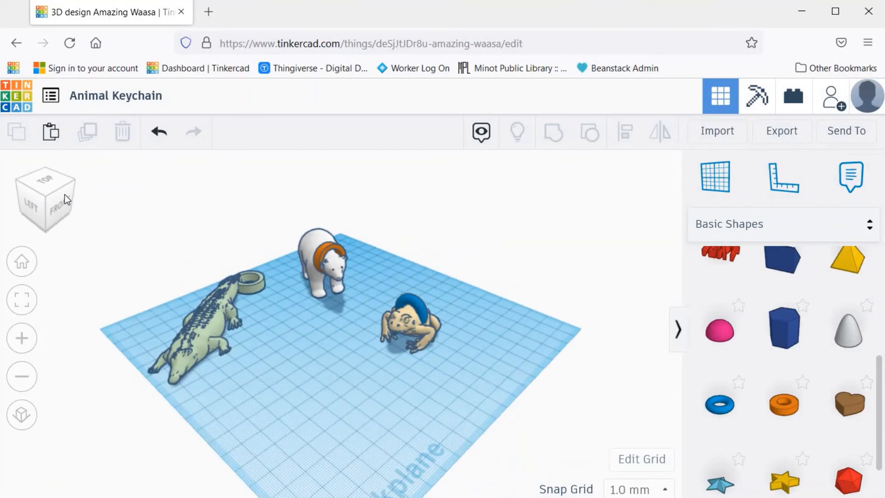
pyautogui.click(64, 205)
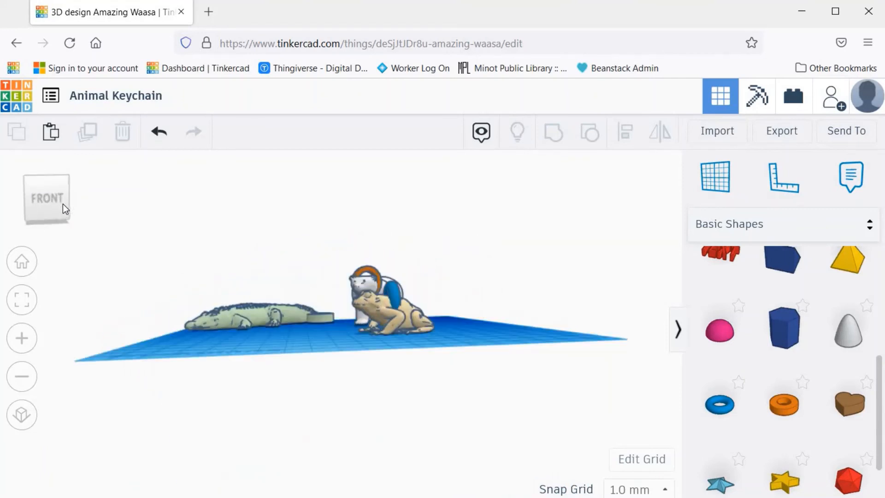
pyautogui.click(63, 204)
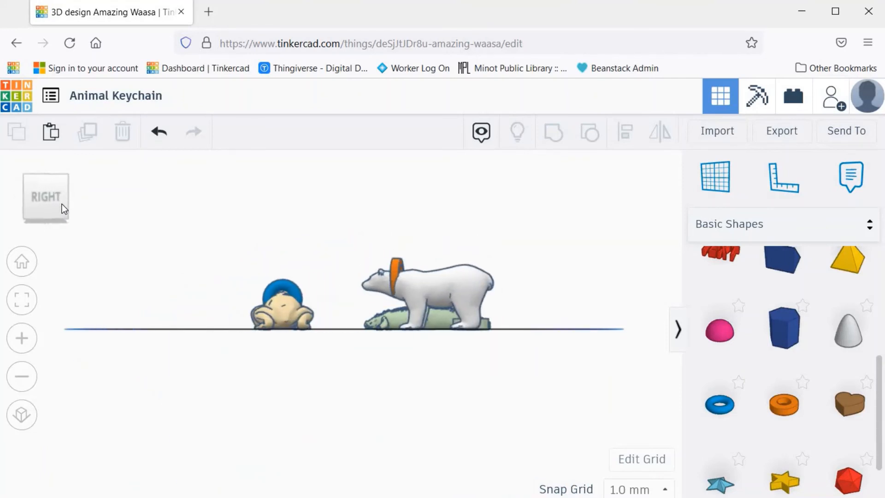
pyautogui.click(286, 274)
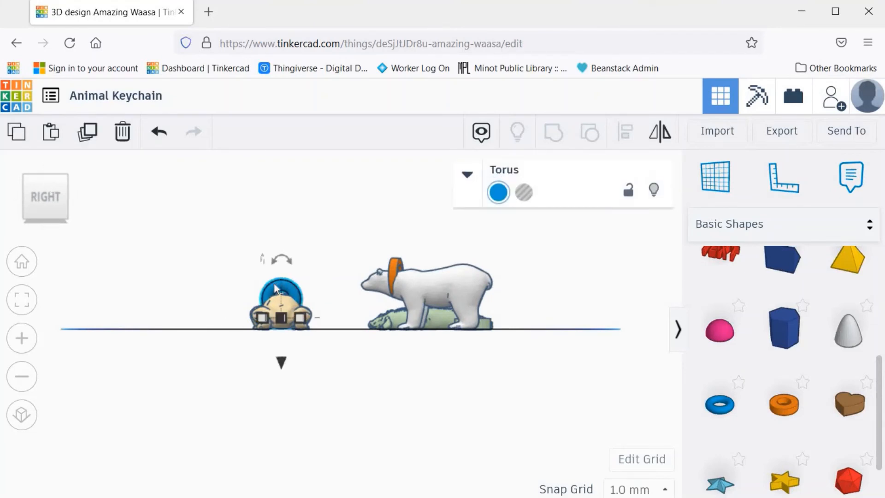
pyautogui.moveTo(279, 364); pyautogui.dragTo(281, 358)
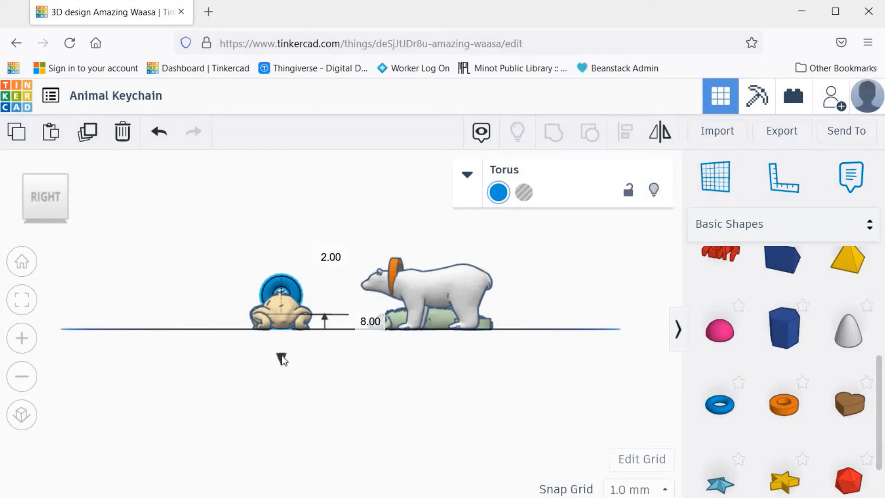
pyautogui.click(22, 261)
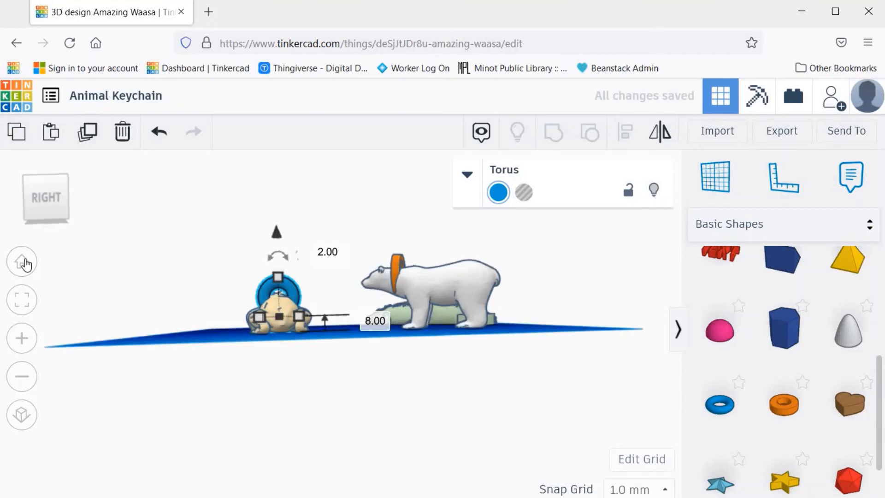
# Group the frog and its torus loop into one shape
pyautogui.click(428, 440)
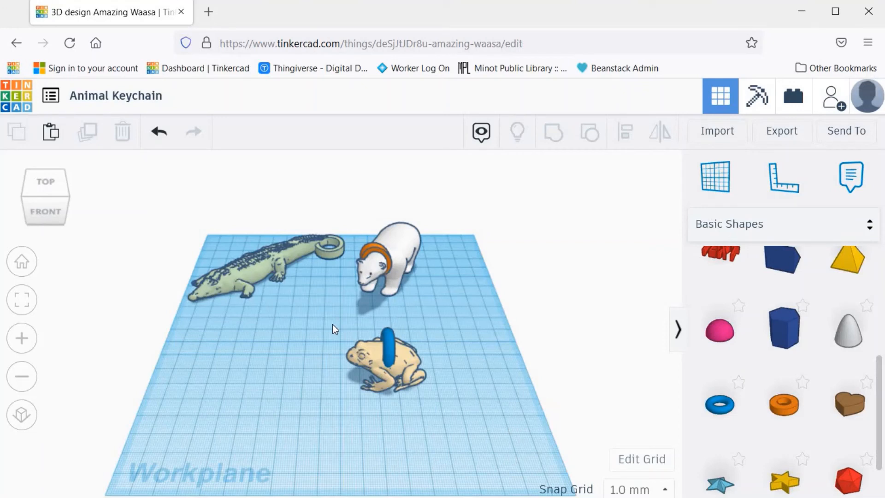
pyautogui.moveTo(439, 397); pyautogui.dragTo(439, 397)
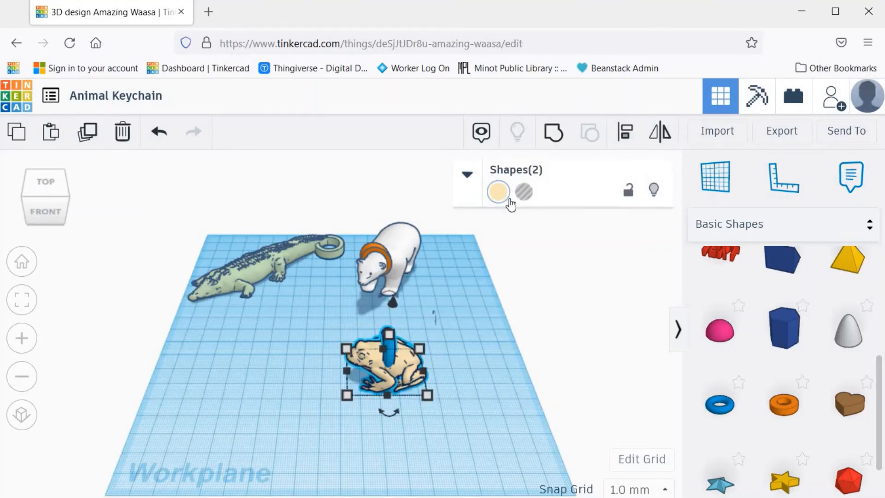
pyautogui.click(555, 136)
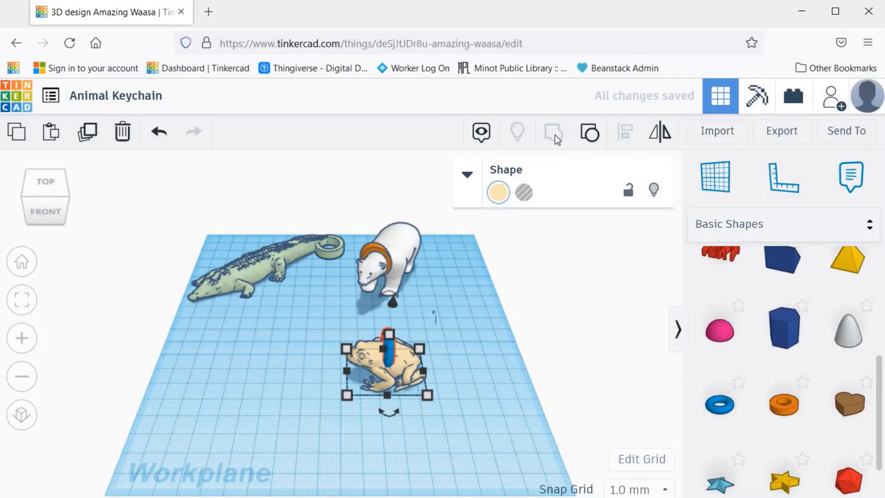
pyautogui.click(389, 261)
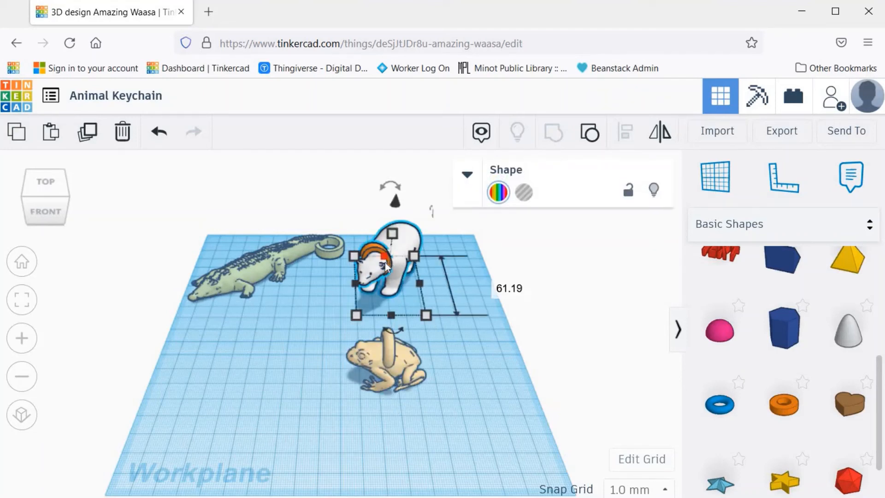
pyautogui.moveTo(381, 269); pyautogui.dragTo(382, 271)
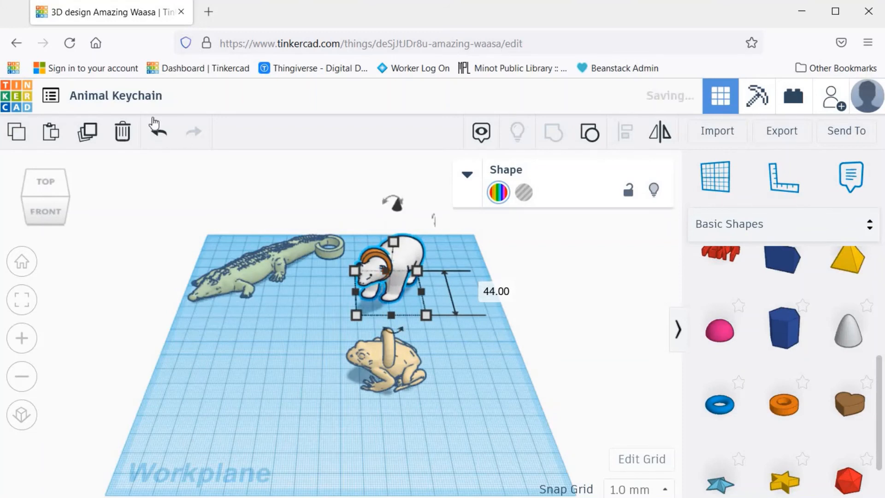
pyautogui.click(156, 133)
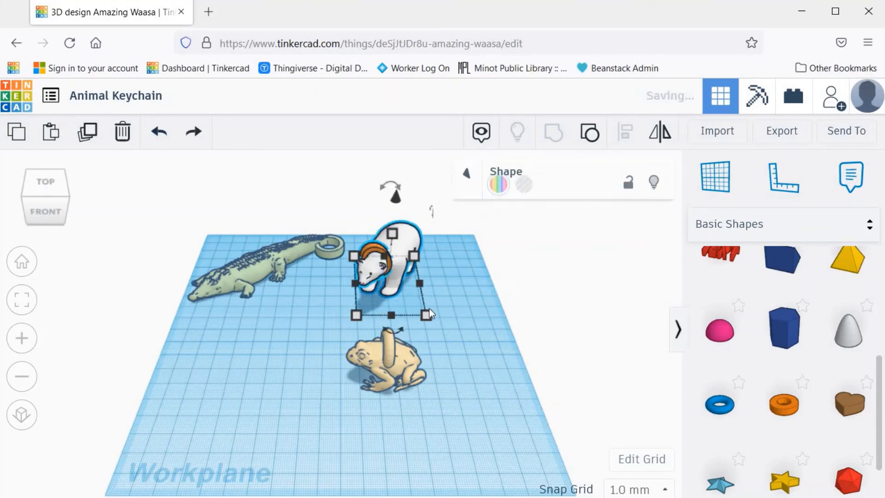
pyautogui.click(466, 331)
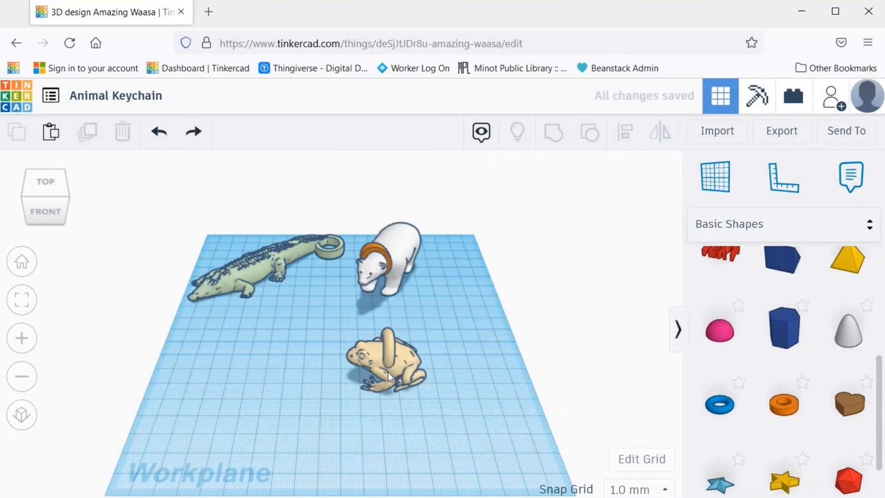
# Move the frog towards the workplane's front right corner and the polar bear to its middle, undoing the bear's accidental resize
pyautogui.moveTo(388, 372); pyautogui.dragTo(457, 432)
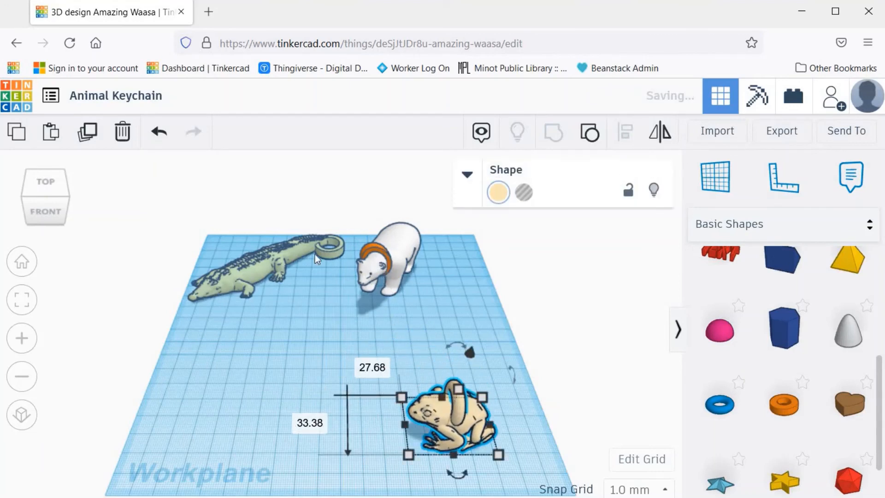
pyautogui.moveTo(397, 254); pyautogui.dragTo(364, 319)
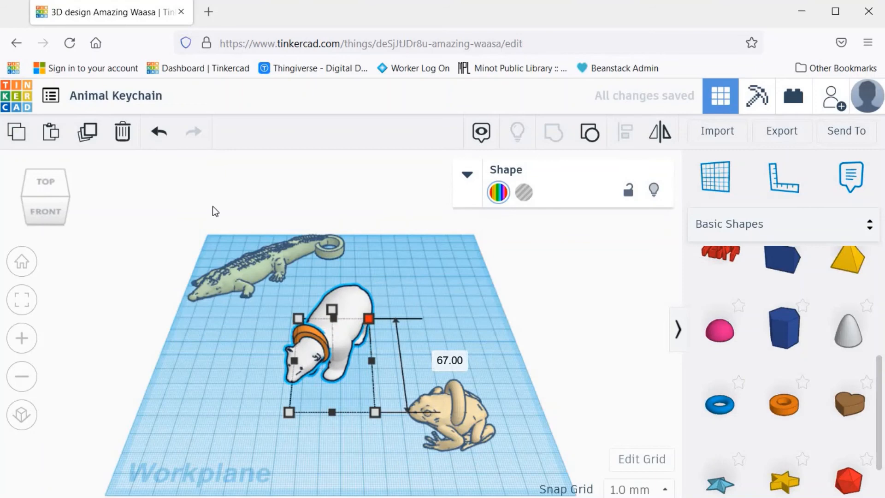
pyautogui.click(157, 132)
pyautogui.click(136, 265)
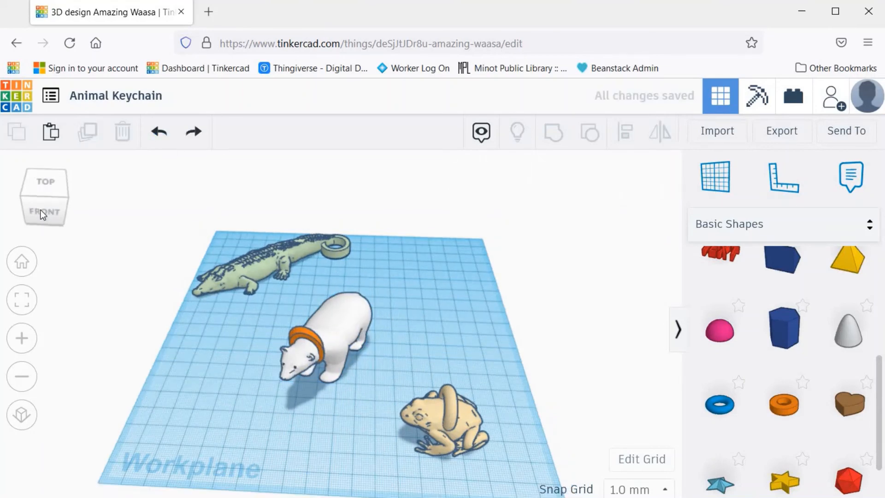
pyautogui.click(41, 210)
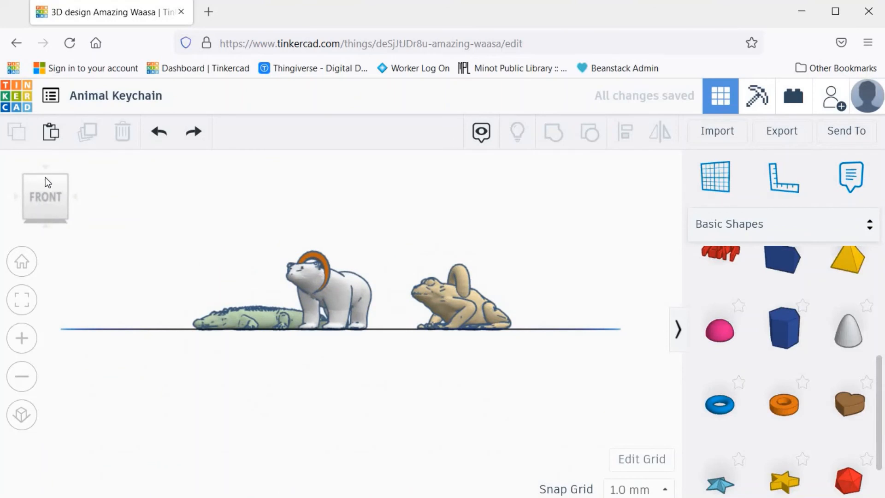
pyautogui.click(45, 178)
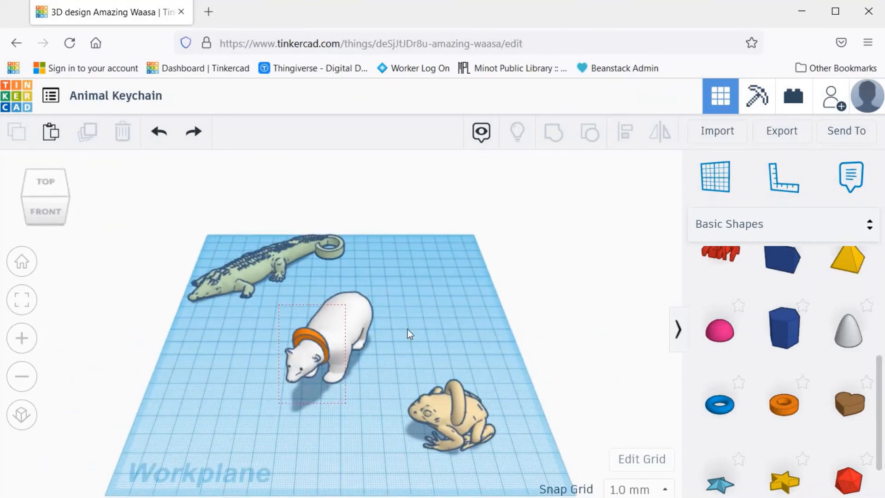
# Recolour the grouped polar bear and its loop in the white preset instead of multicolor
pyautogui.click(362, 325)
pyautogui.keyDown('shift'); pyautogui.click(326, 353); pyautogui.keyUp('shift')
pyautogui.click(317, 340)
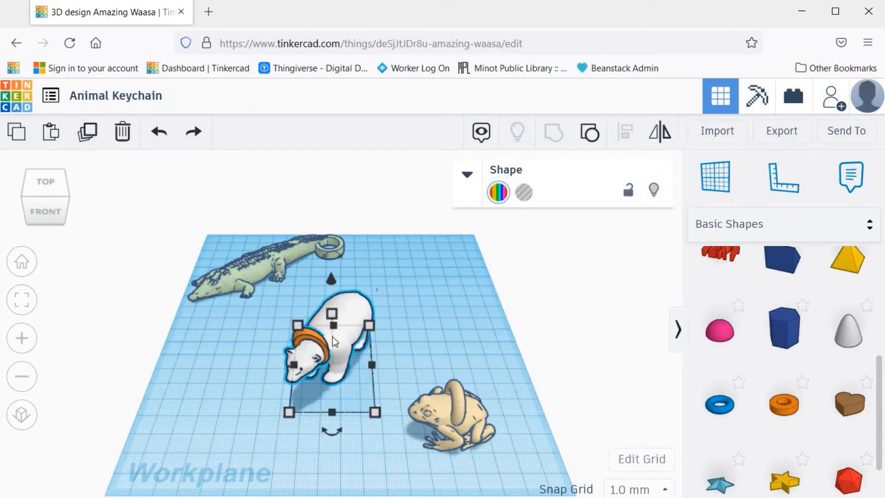
pyautogui.click(499, 192)
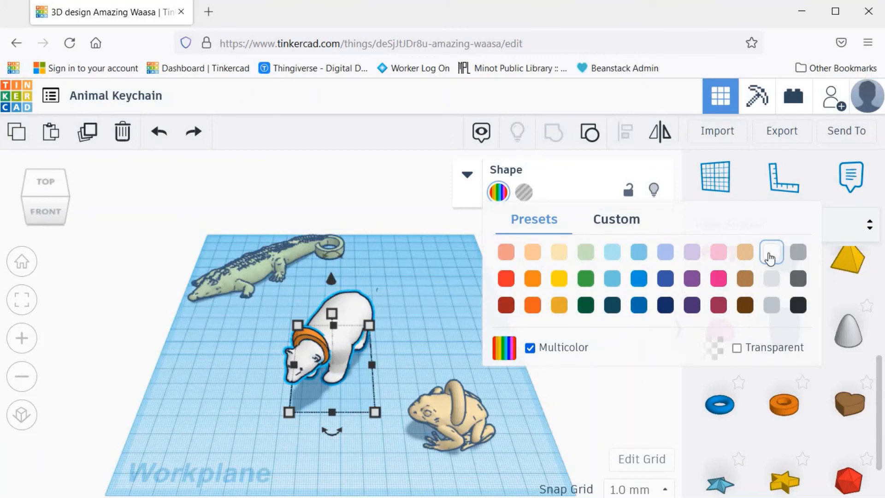
pyautogui.click(768, 253)
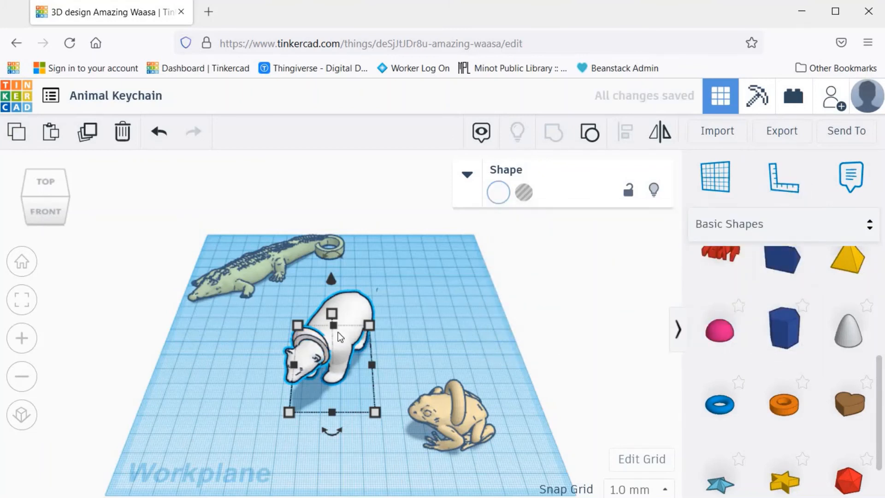
# Move the polar bear back beside the crocodile and the frog to the middle of the workplane
pyautogui.moveTo(338, 332); pyautogui.dragTo(450, 279)
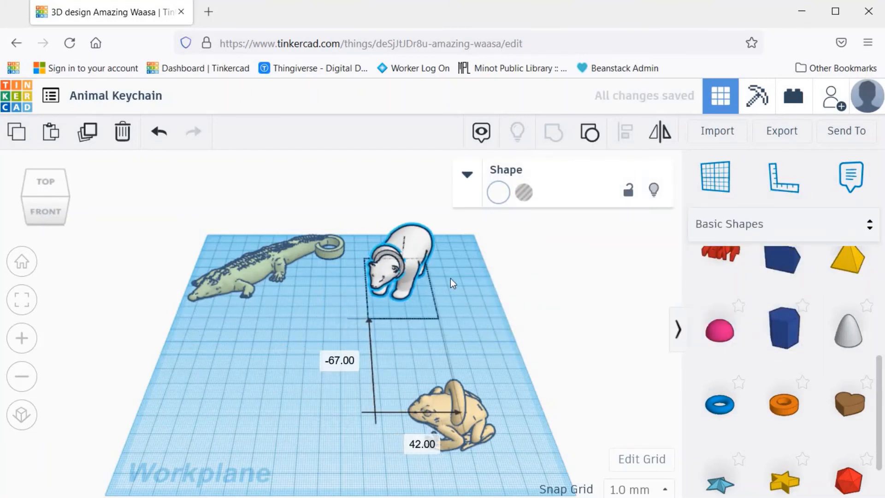
pyautogui.click(452, 278)
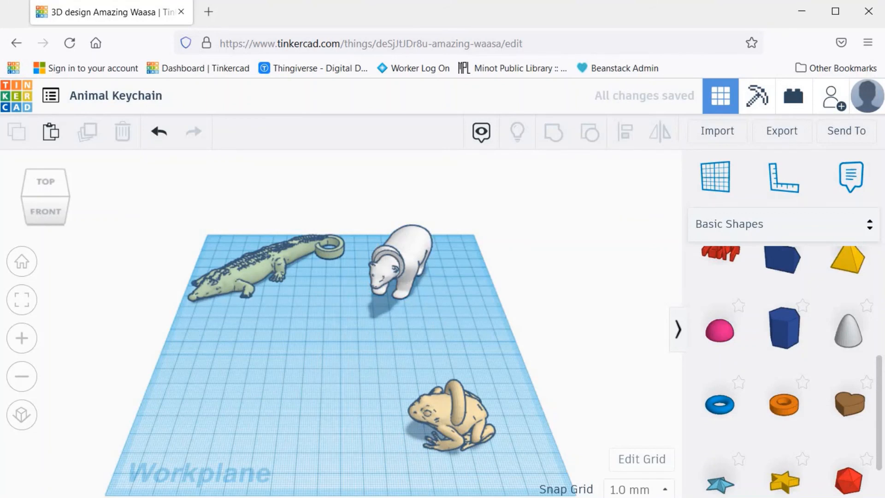
pyautogui.moveTo(458, 399); pyautogui.dragTo(405, 351)
pyautogui.click(425, 261)
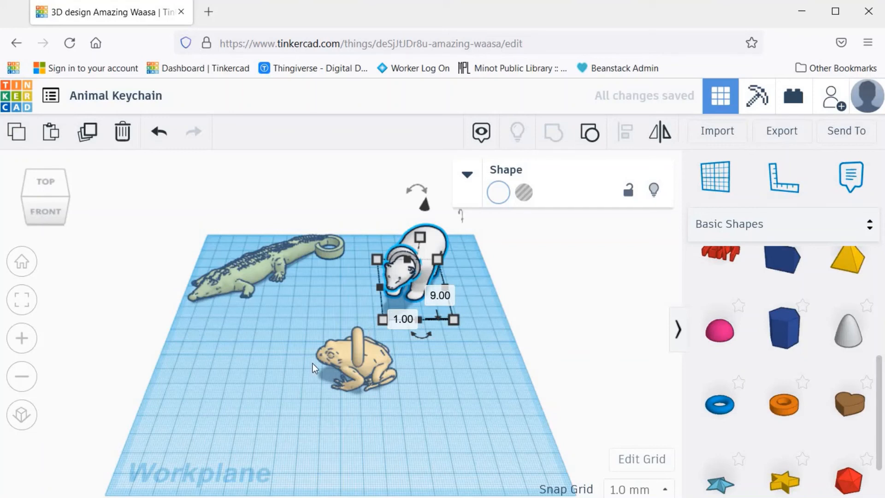
# Export only the crocodile keychain as an STL file and save Animal Keychain.stl to the computer
pyautogui.click(253, 262)
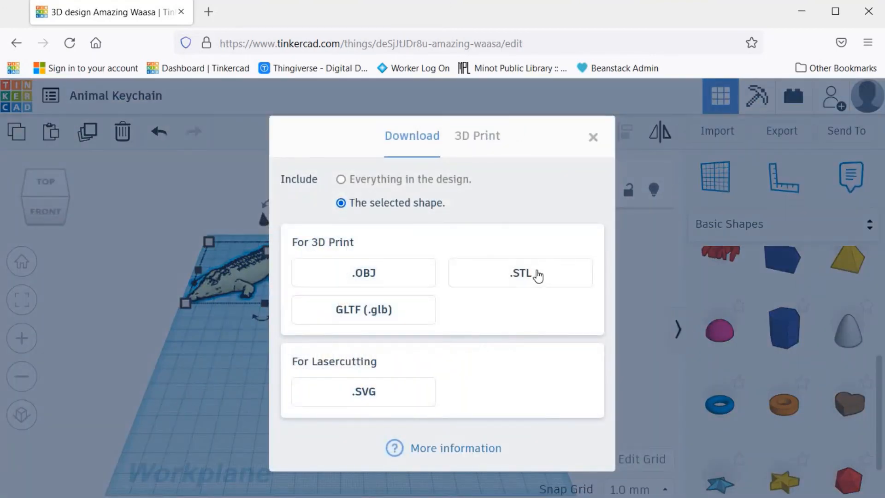
pyautogui.click(537, 273)
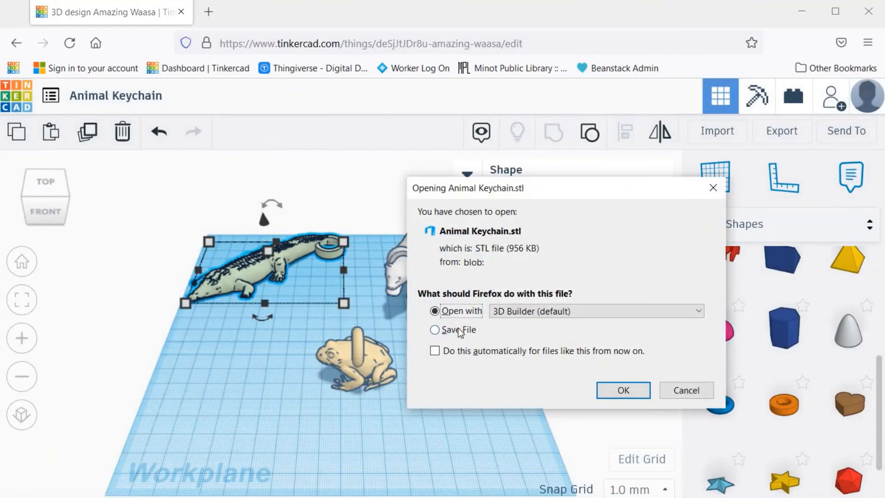
pyautogui.click(461, 330)
pyautogui.click(629, 391)
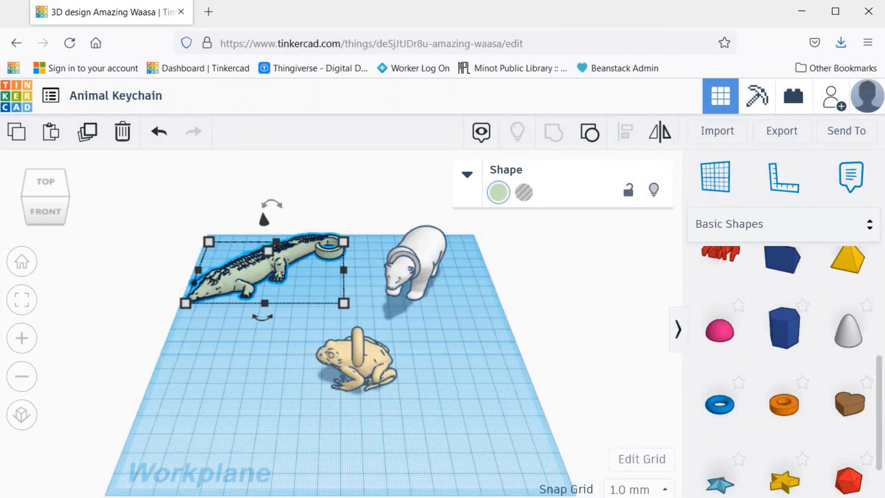
# Switch to Ultimaker Cura and load Animal Keychain.stl from the Downloads folder onto the build plate
pyautogui.moveTo(411, 497)
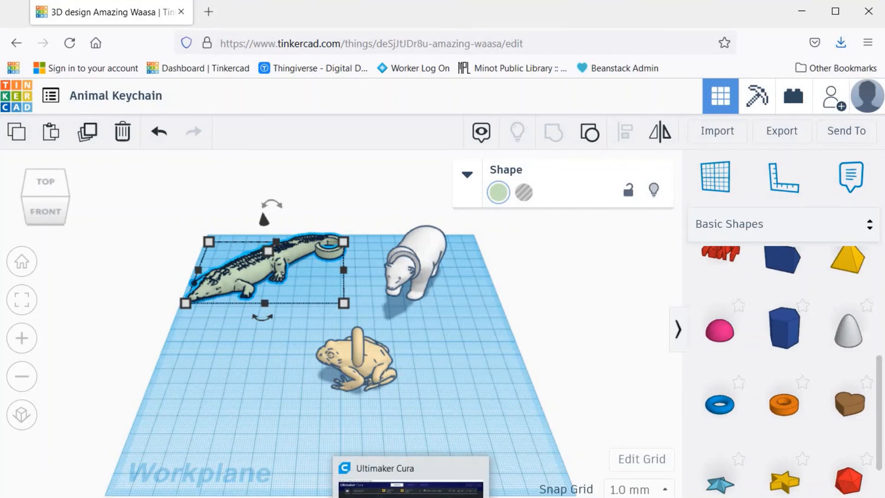
pyautogui.click(411, 484)
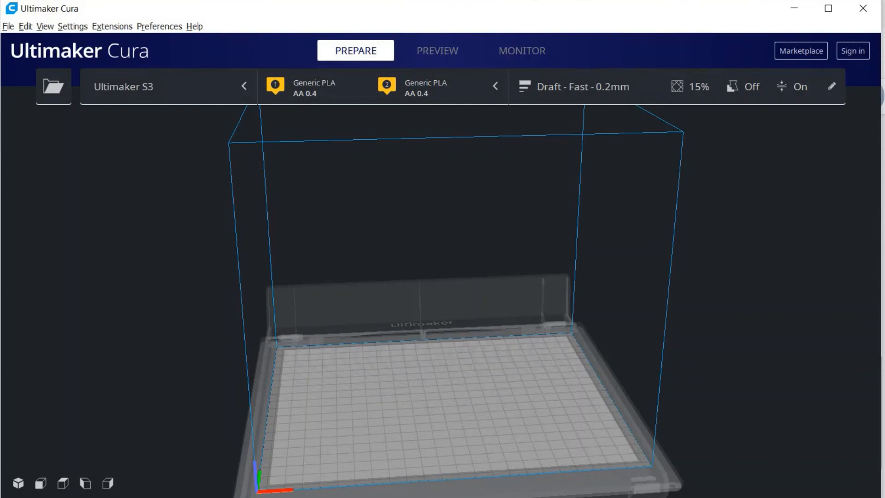
pyautogui.click(8, 26)
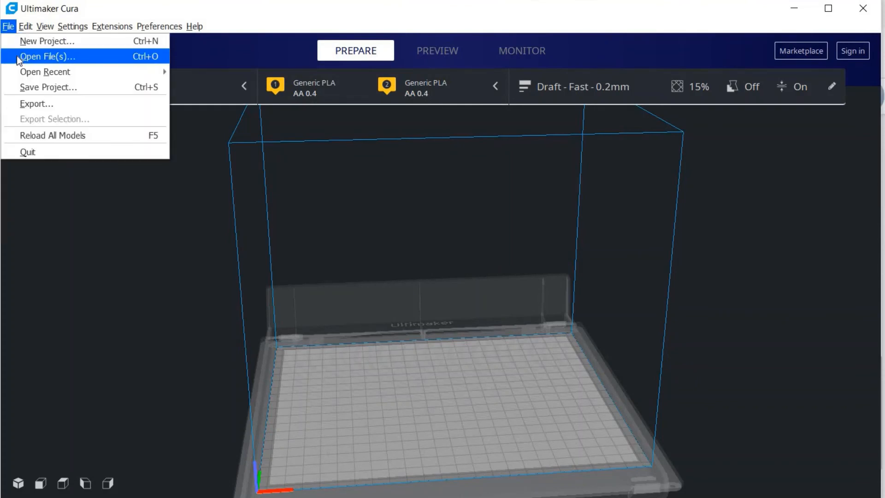
pyautogui.click(16, 56)
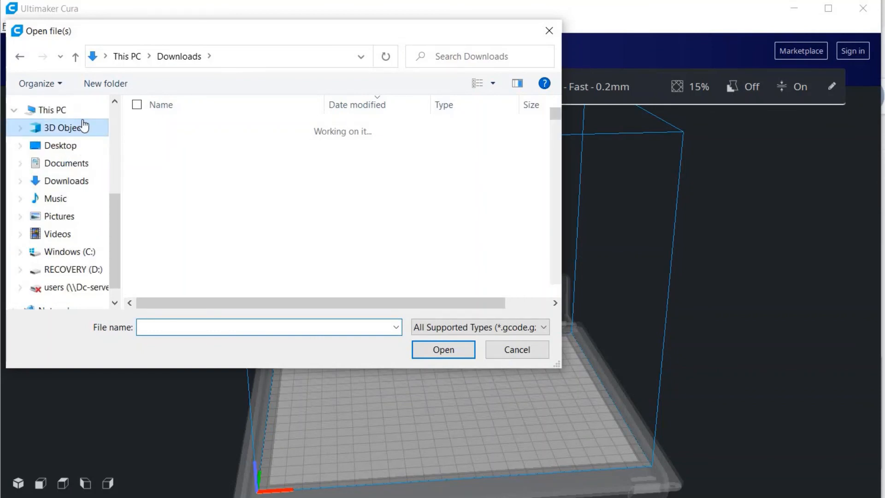
pyautogui.click(83, 126)
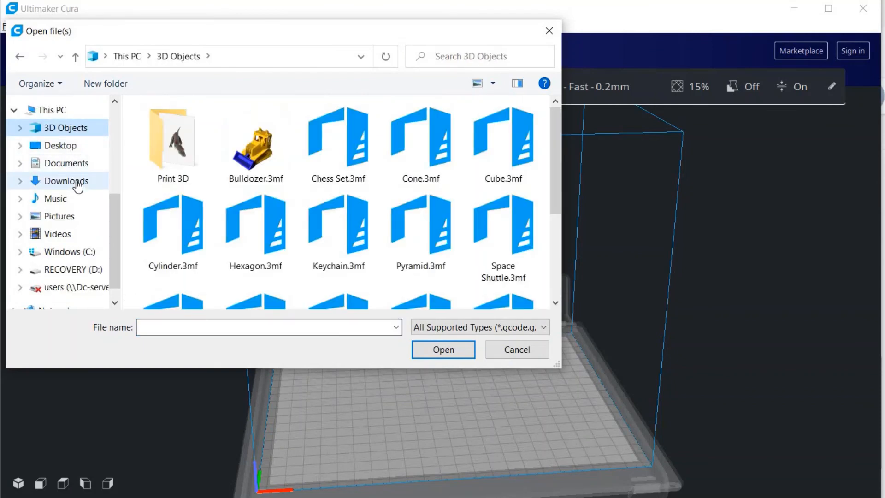
pyautogui.click(78, 183)
pyautogui.click(264, 143)
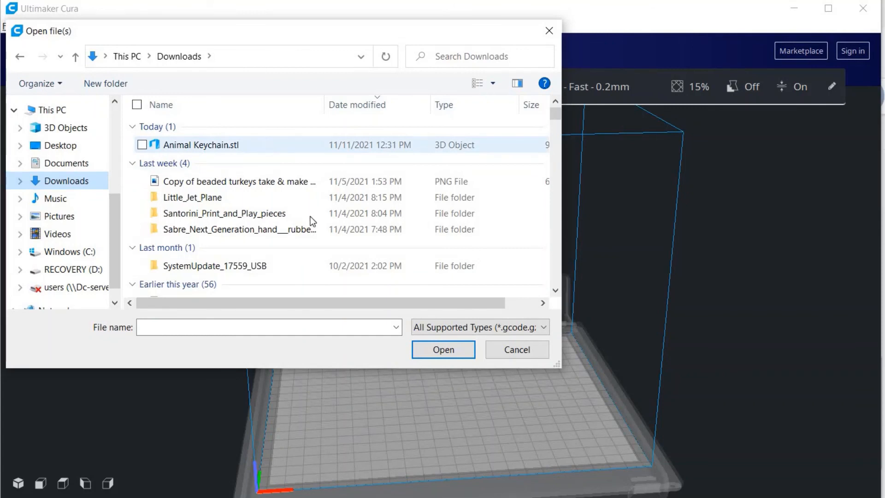
pyautogui.click(431, 355)
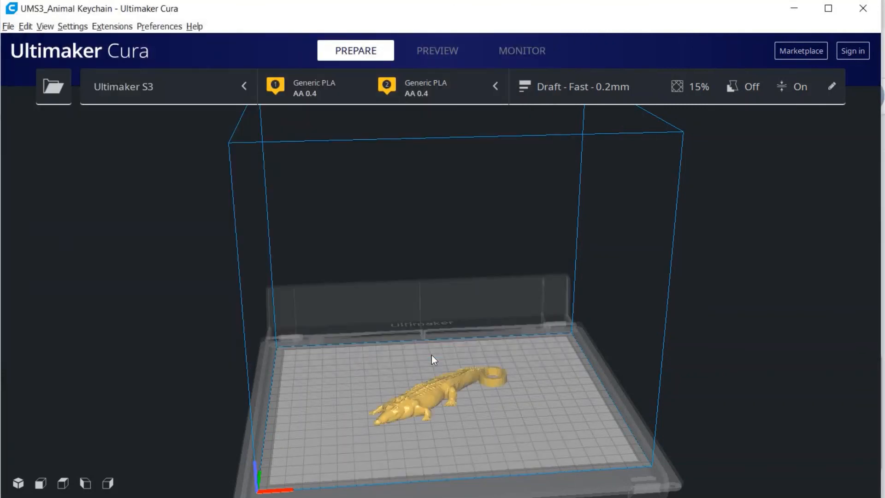
# Select the crocodile model and set the build plate adhesion type to None in the print settings
pyautogui.click(417, 397)
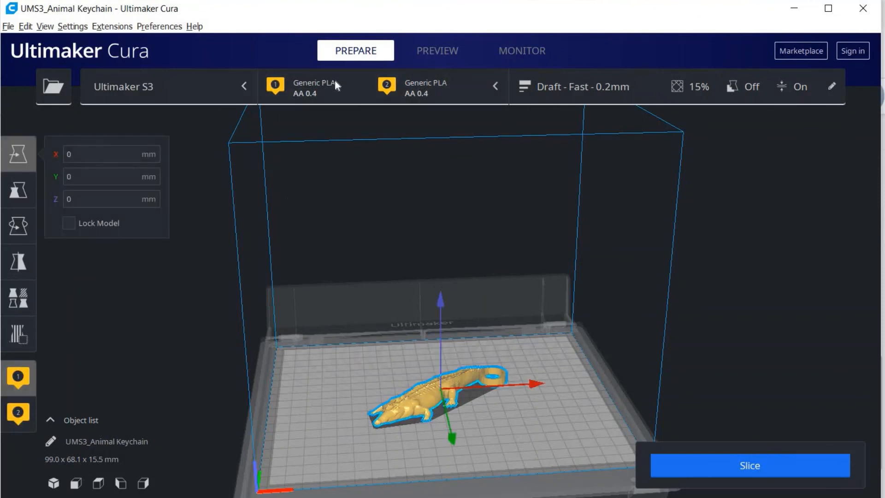
pyautogui.click(617, 92)
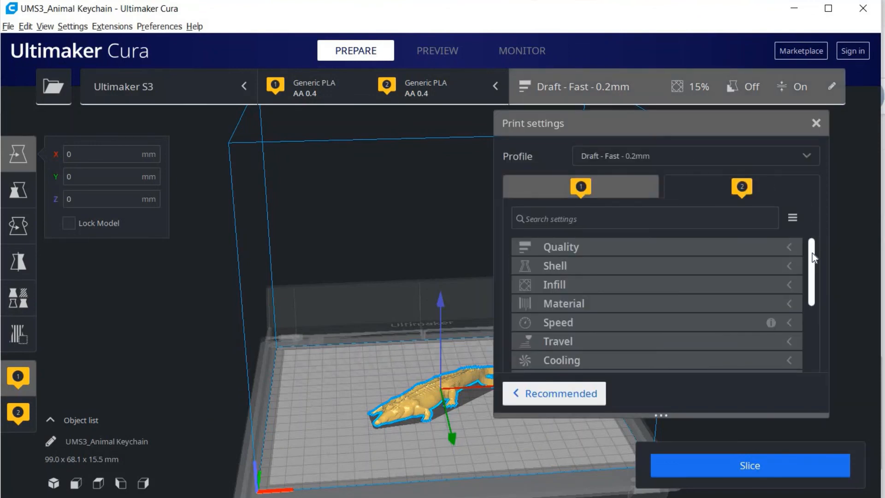
pyautogui.scroll(-5, 813, 299)
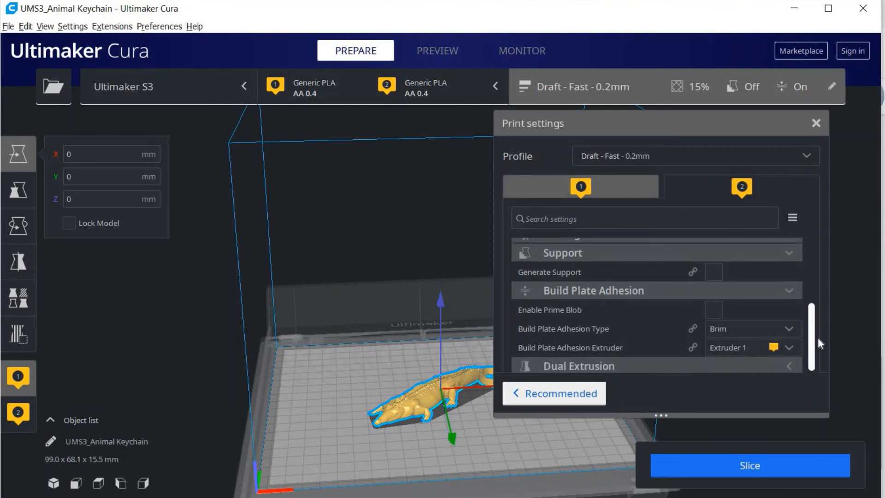
pyautogui.click(788, 325)
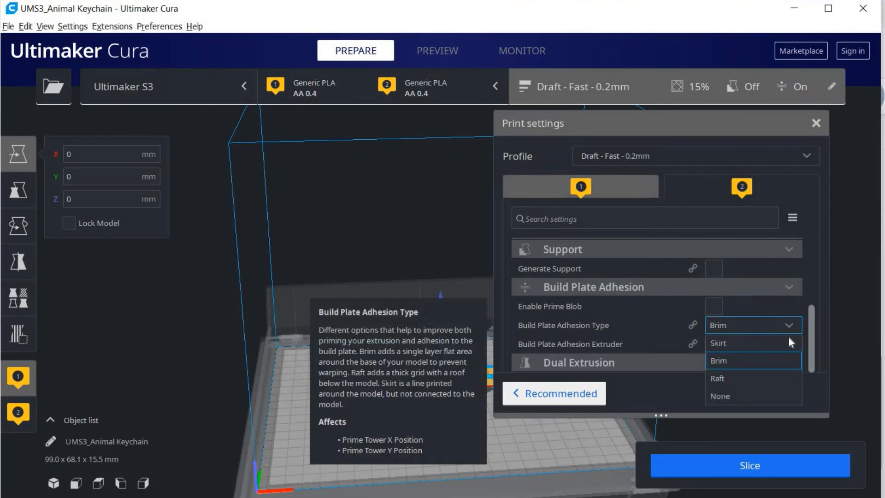
pyautogui.click(754, 398)
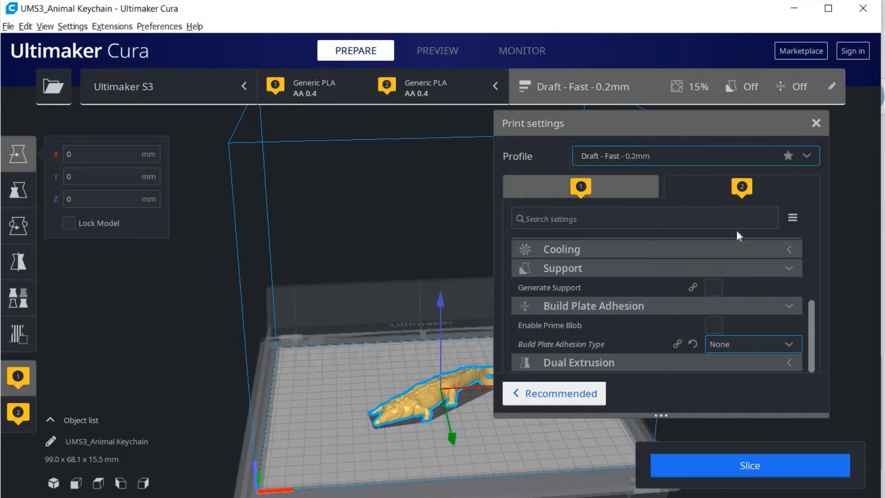
# Set the infill density to 30% in the print settings
pyautogui.moveTo(814, 301); pyautogui.dragTo(820, 219)
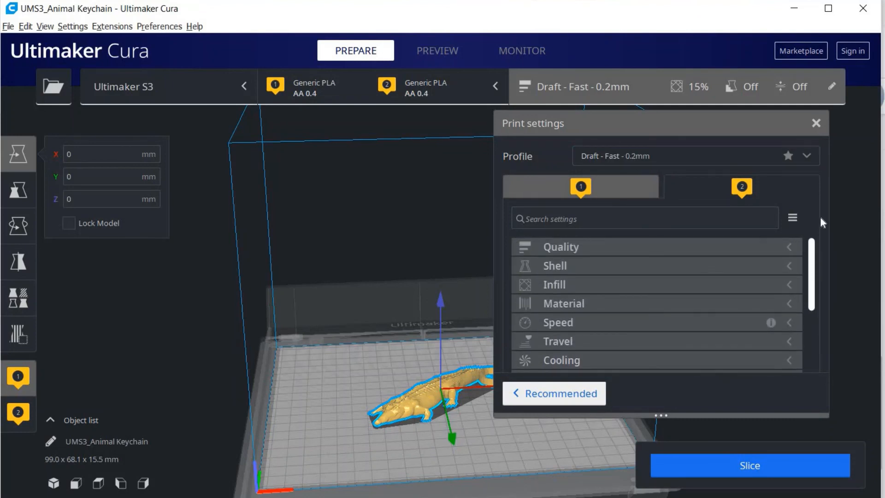
pyautogui.click(726, 284)
pyautogui.moveTo(726, 304); pyautogui.dragTo(688, 283)
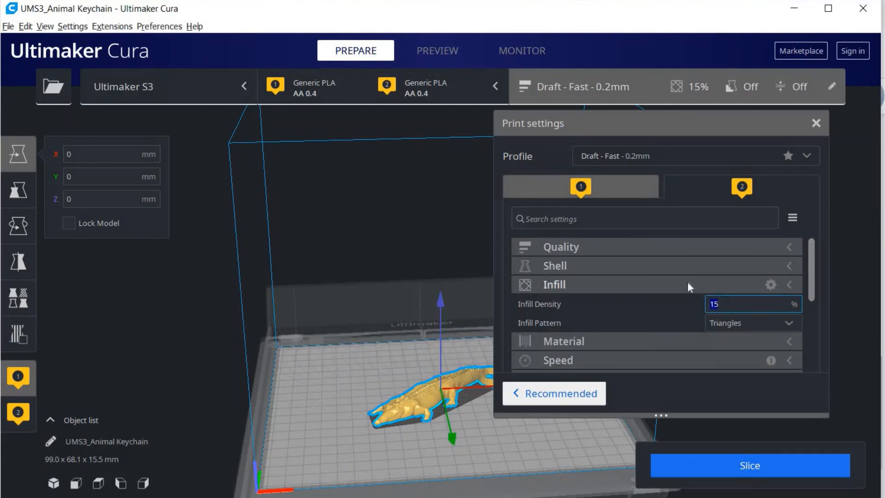
pyautogui.write('30')
# Slice the crocodile keychain with the adjusted settings and close the print settings
pyautogui.moveTo(811, 299); pyautogui.dragTo(823, 363)
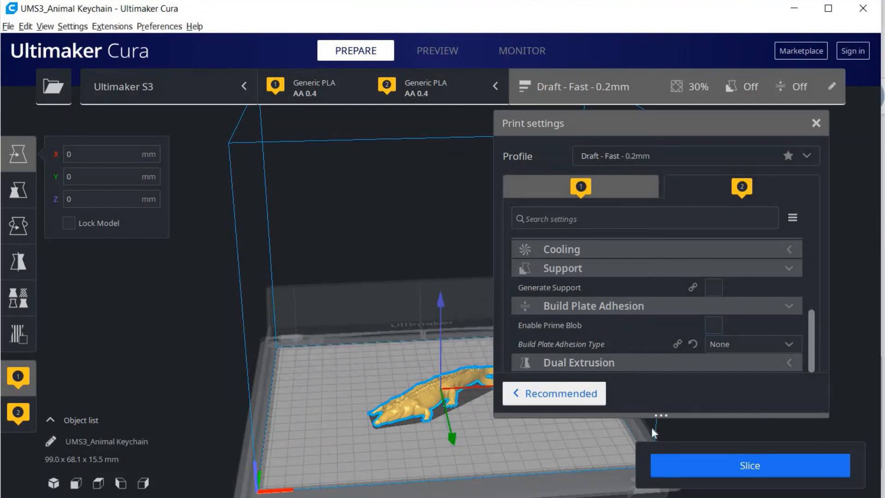
pyautogui.click(718, 470)
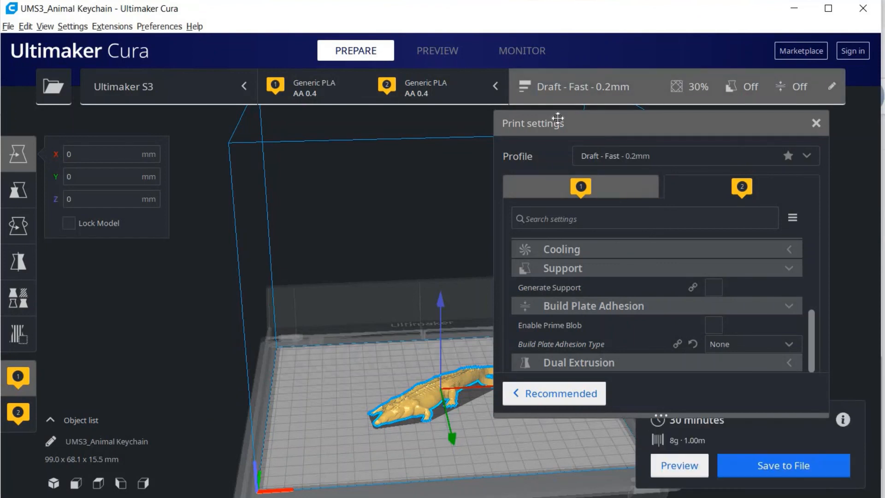
pyautogui.click(569, 94)
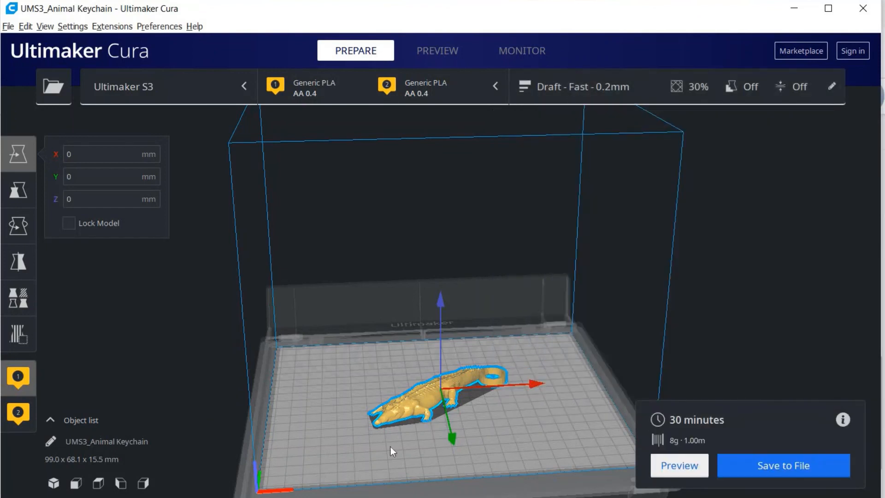